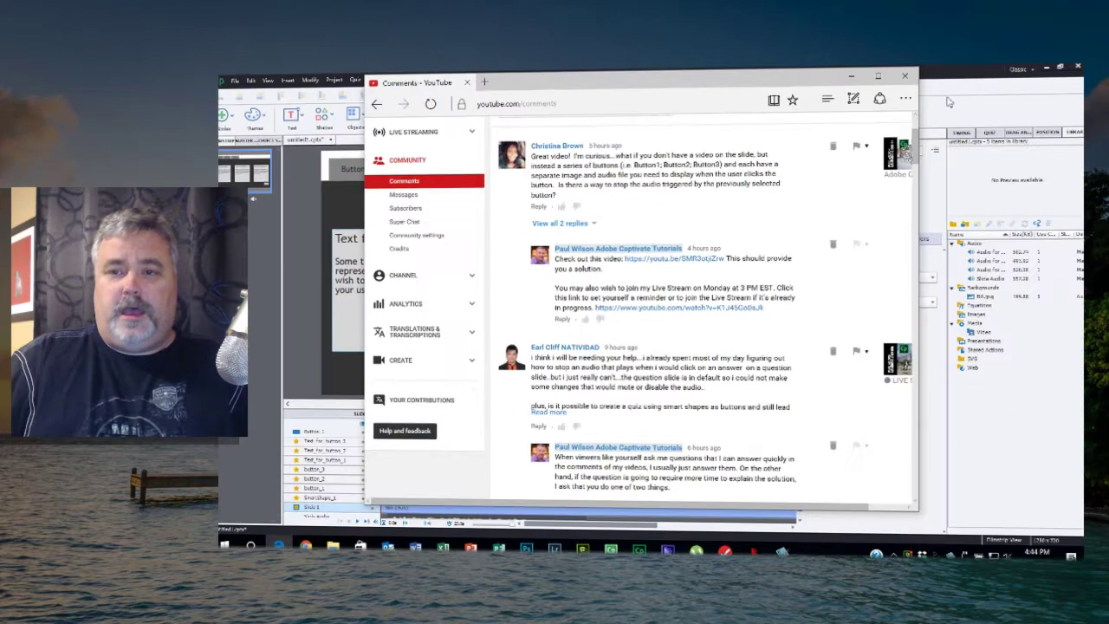
# Bring the Adobe Captivate project window in front of the YouTube tutorial in Edge
pyautogui.click(935, 79)
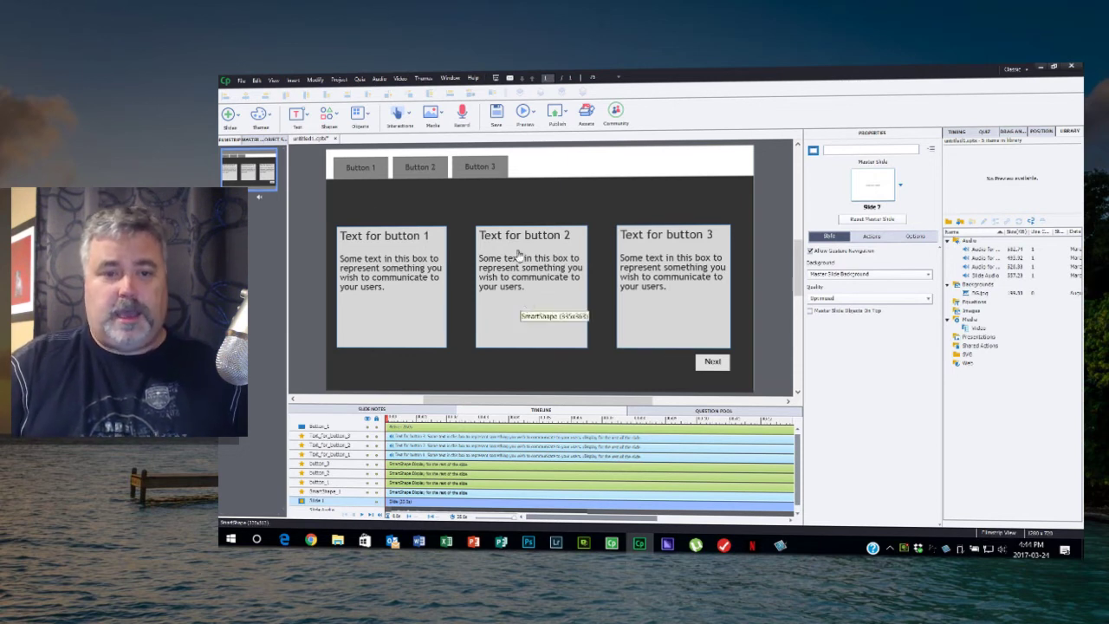
# Select the Text for button 1 box on the slide
pyautogui.click(383, 244)
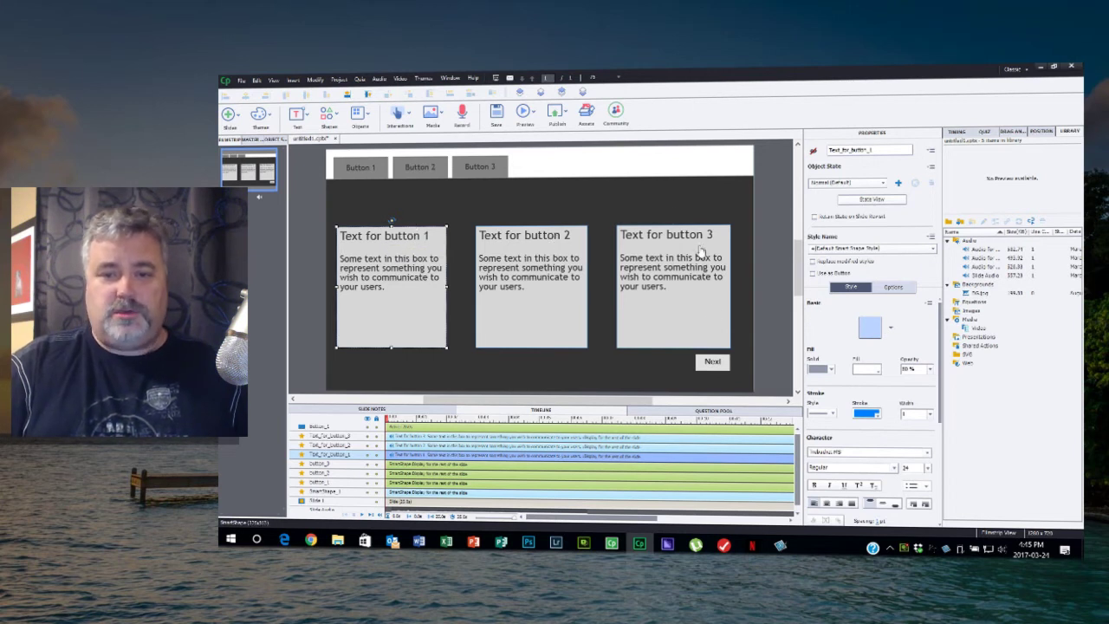
pyautogui.click(910, 288)
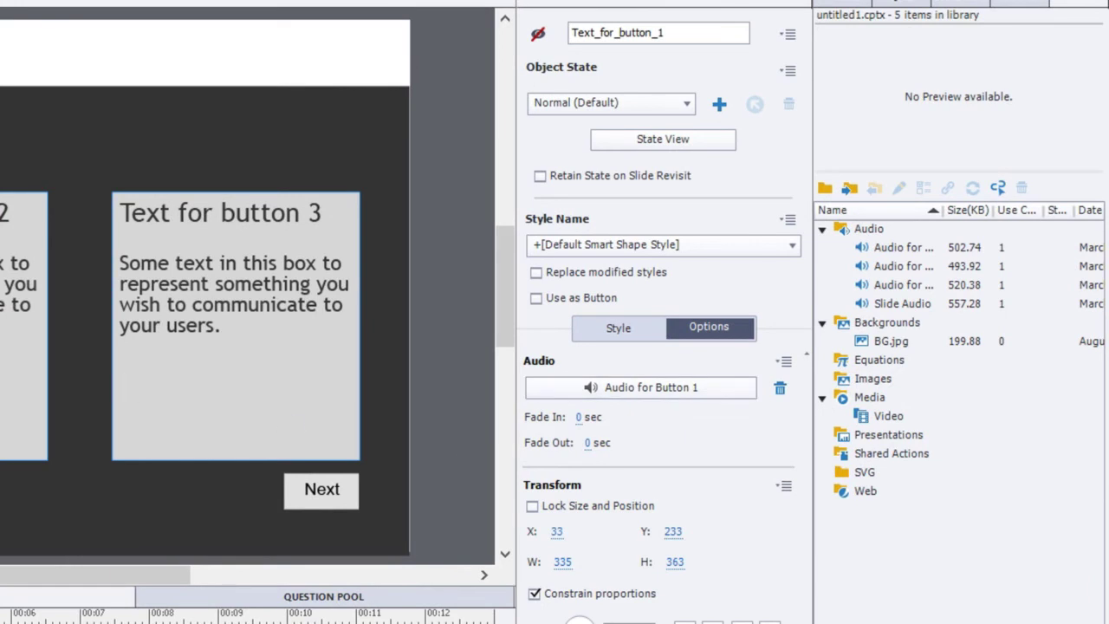
pyautogui.keyDown('shift'); pyautogui.click(42, 310); pyautogui.keyUp('shift')
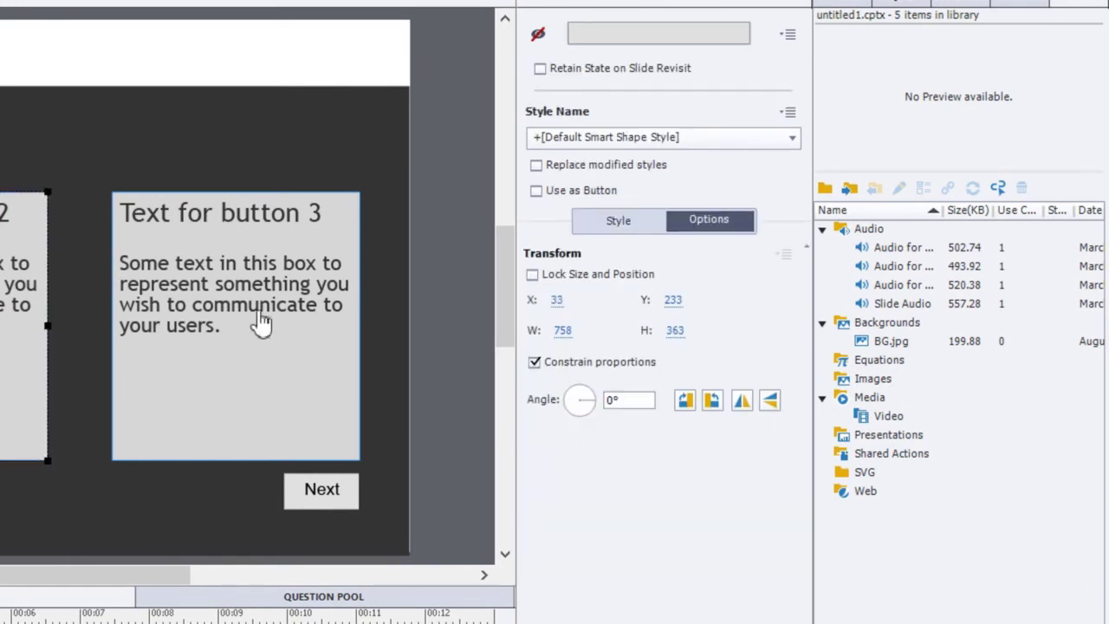
pyautogui.keyDown('shift'); pyautogui.click(260, 321); pyautogui.keyUp('shift')
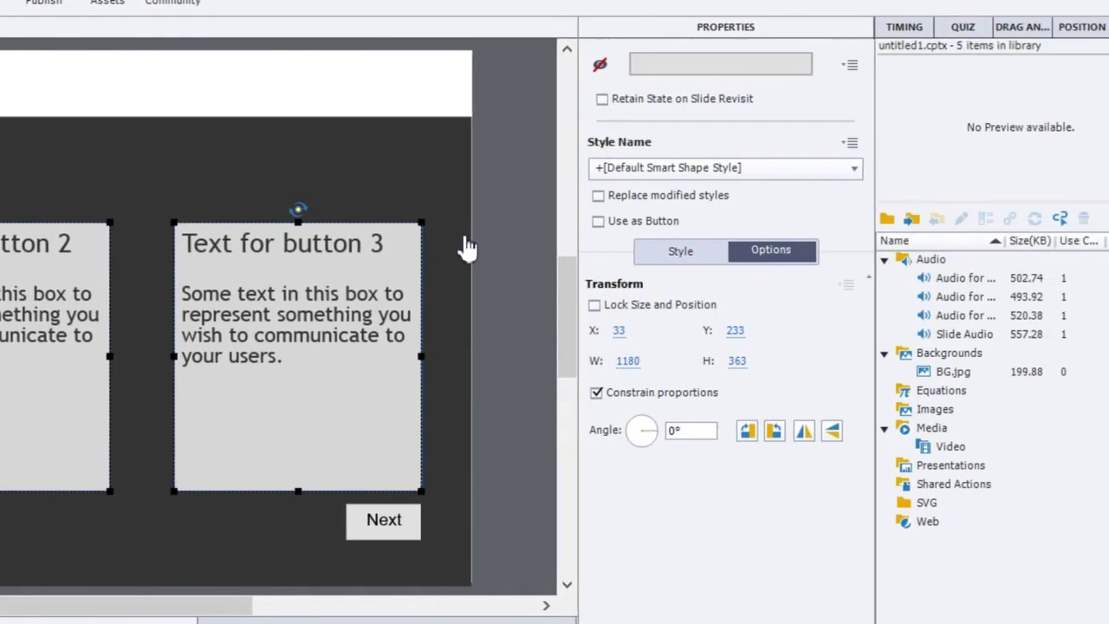
# Deselect the text boxes and step through the Button 3, 2 and 1 tabs, ending on Button 1
pyautogui.click(512, 248)
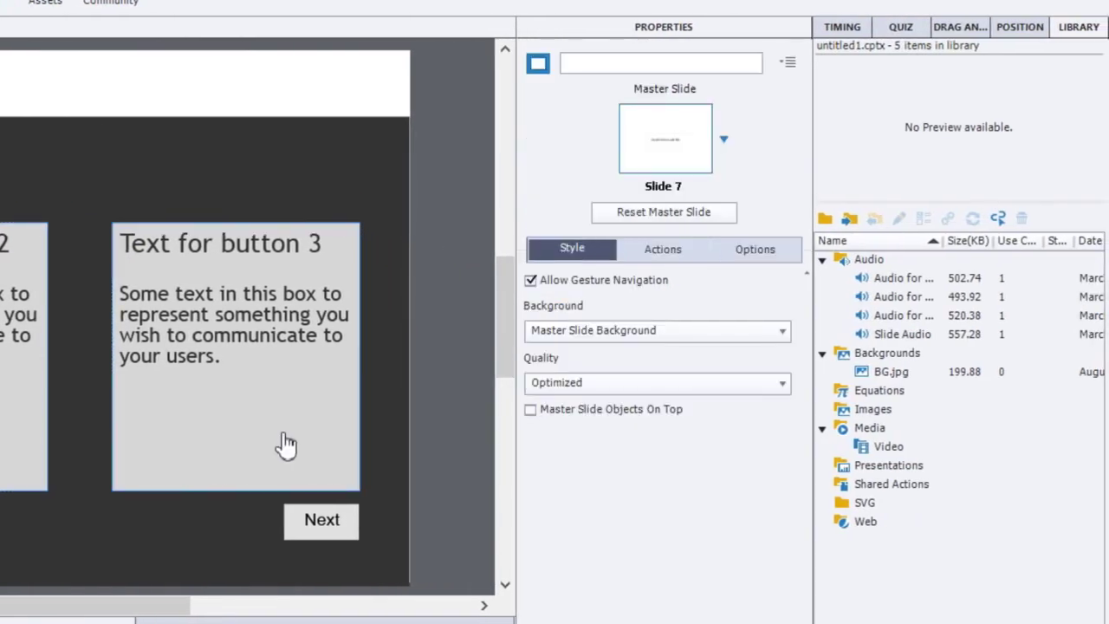
pyautogui.click(234, 338)
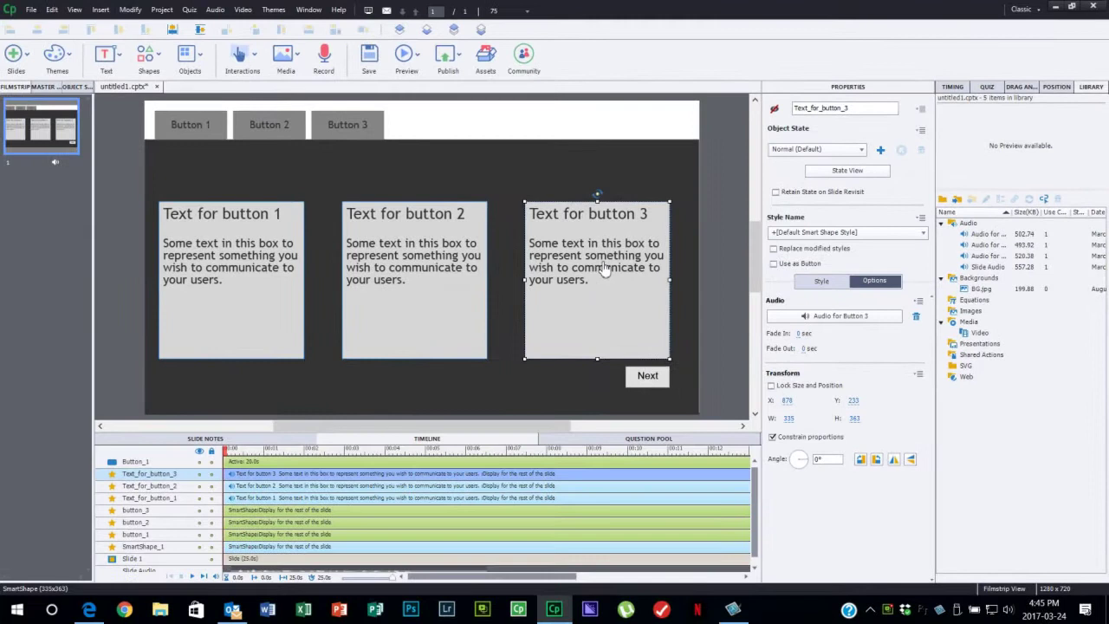
pyautogui.click(356, 124)
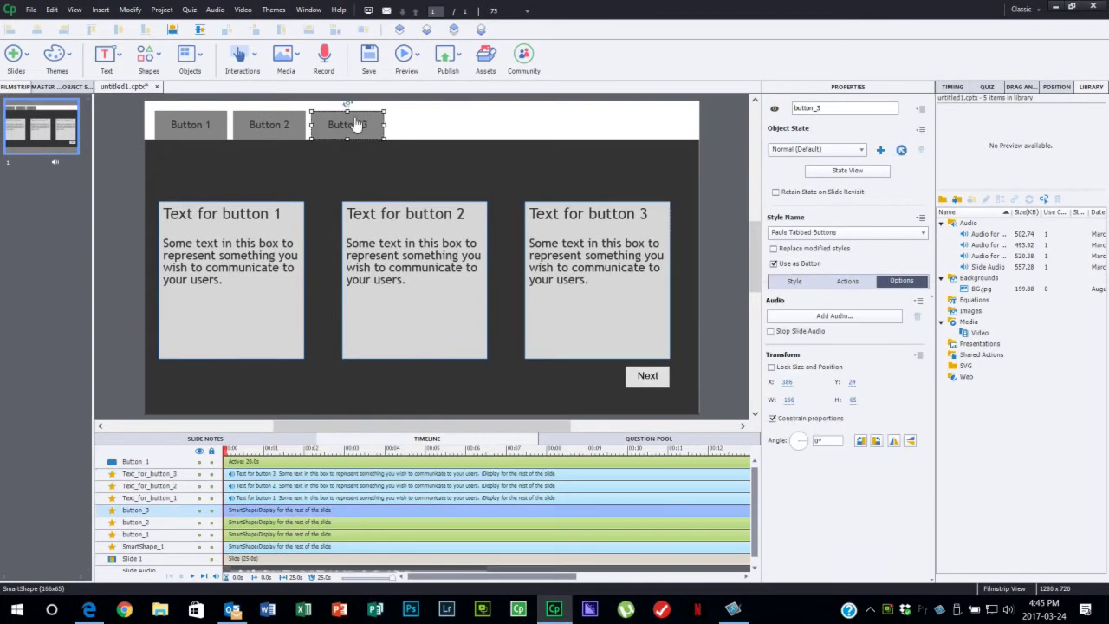
pyautogui.click(277, 126)
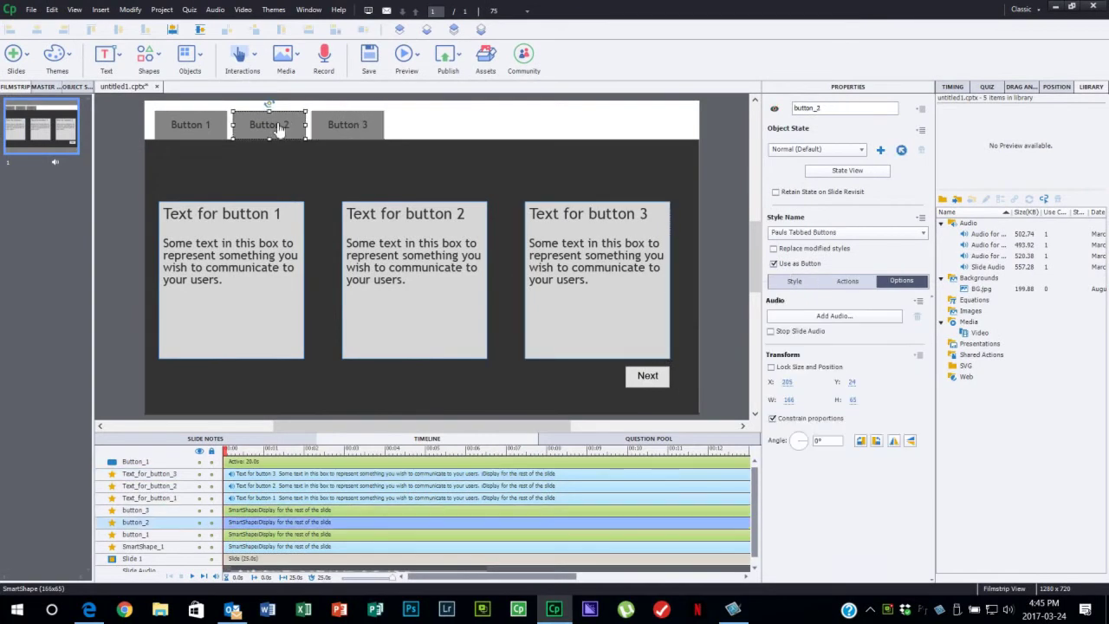
pyautogui.click(206, 126)
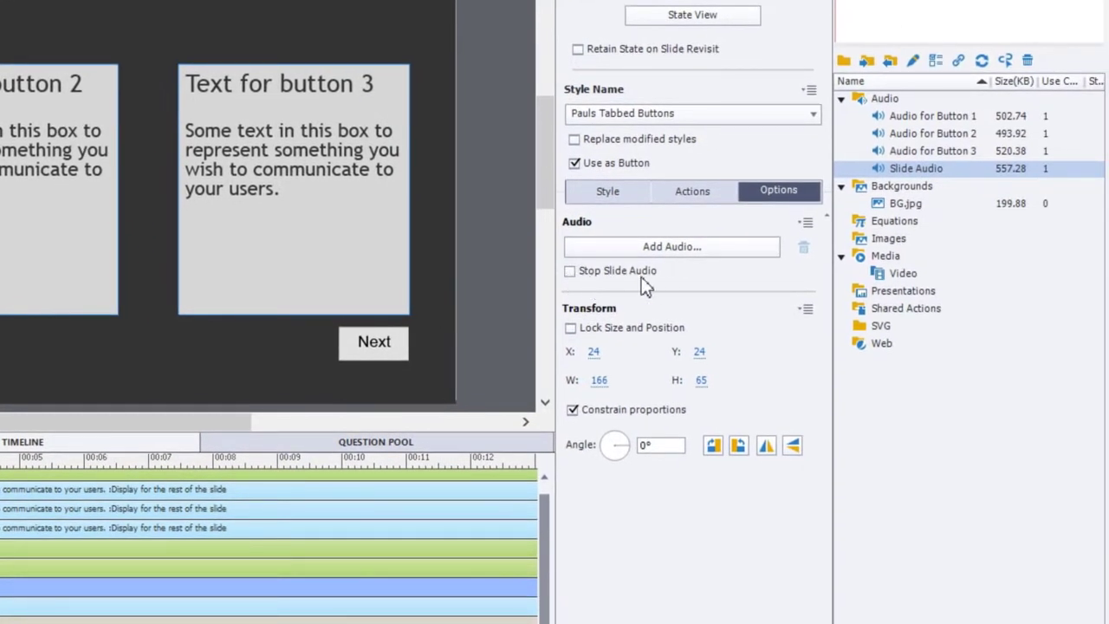
# Turn on Stop Slide Audio, set to When Clicked, for Buttons 1, 2 and 3
pyautogui.click(572, 272)
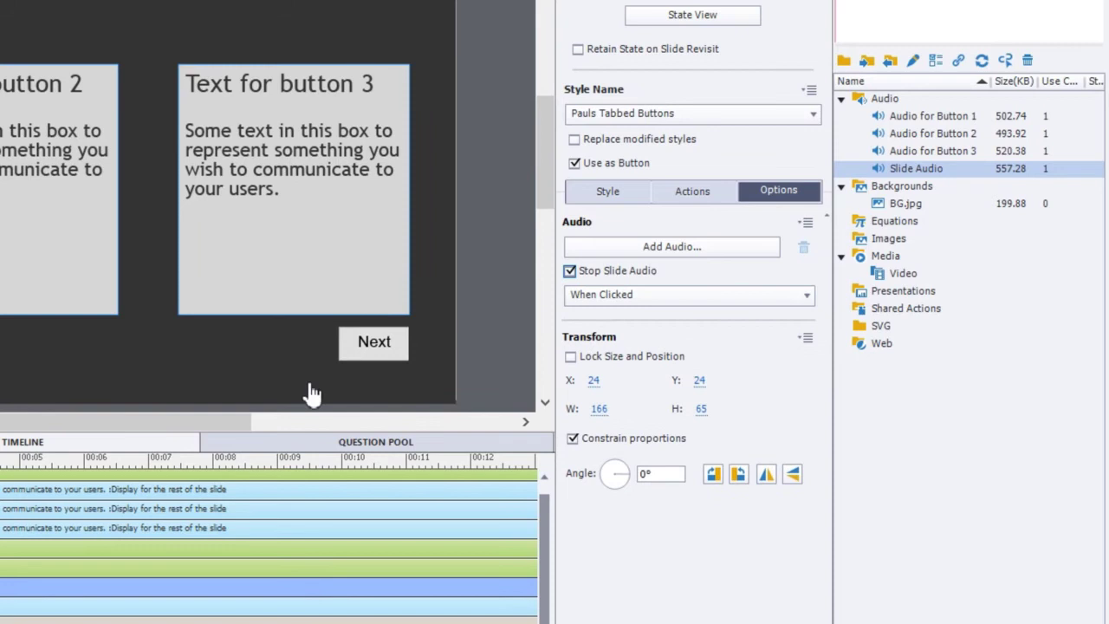
pyautogui.click(659, 295)
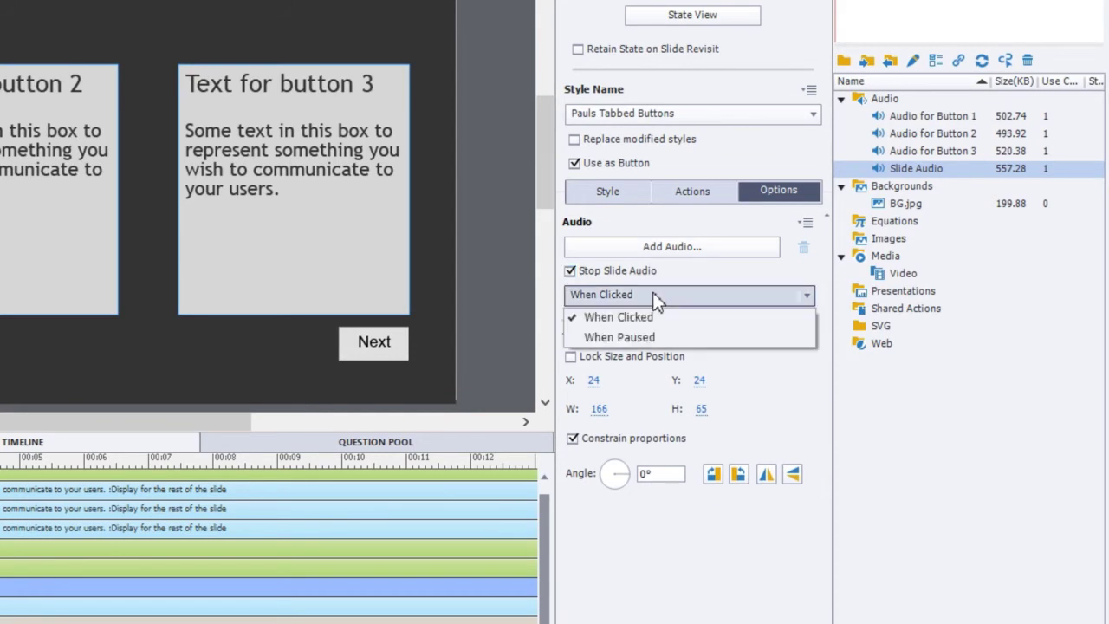
pyautogui.click(671, 295)
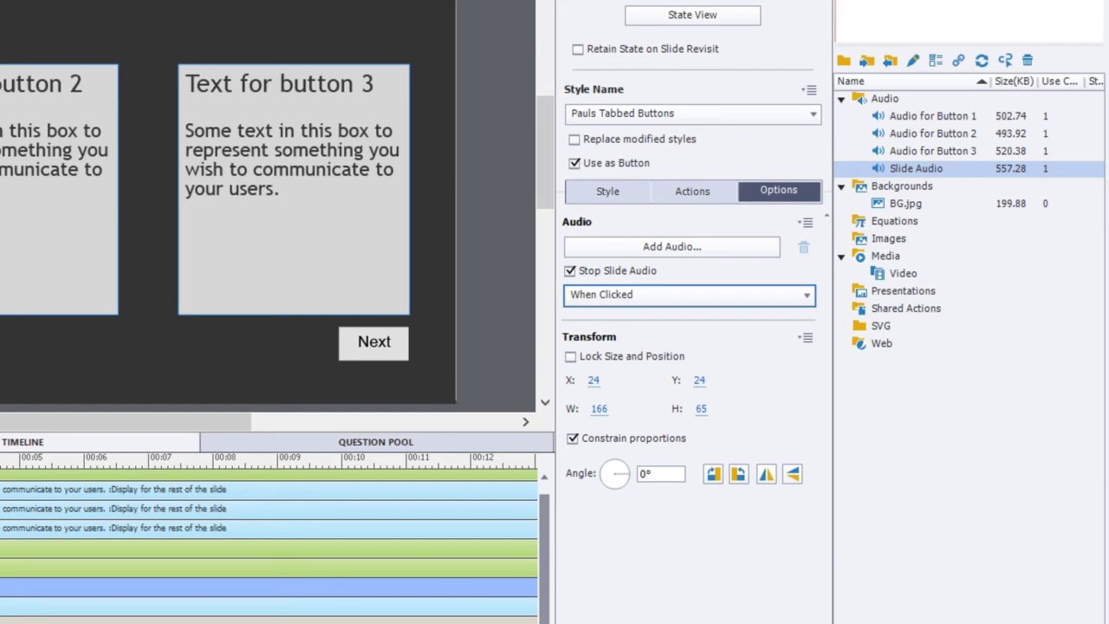
pyautogui.click(615, 274)
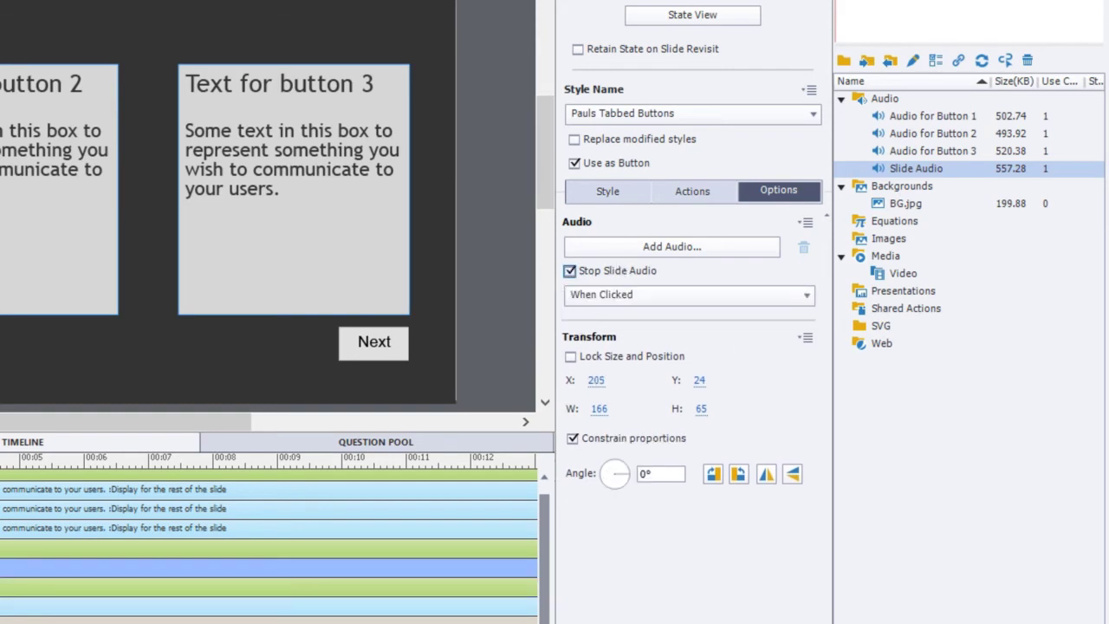
pyautogui.click(260, 548)
pyautogui.click(616, 274)
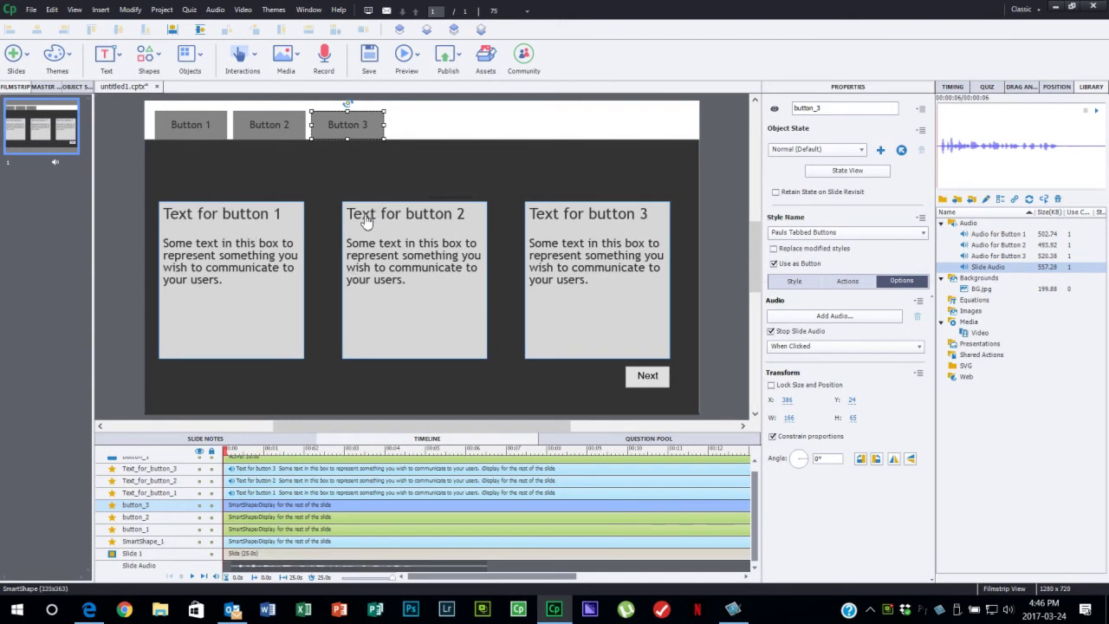
pyautogui.click(185, 124)
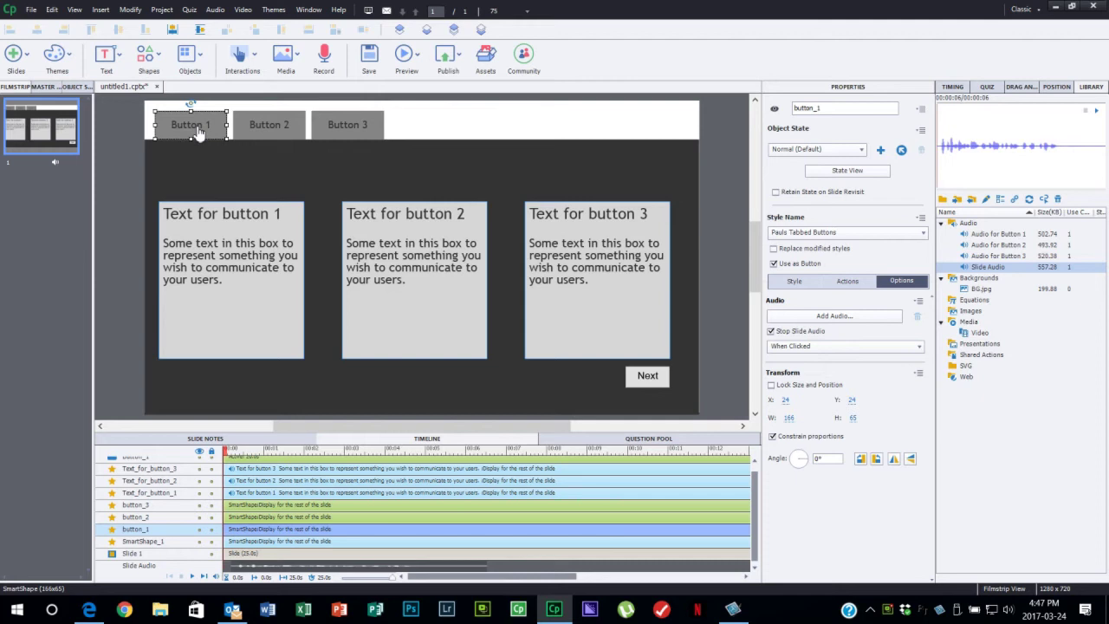
# Set On Success to Execute Advanced Actions for all three tab buttons and open the Advanced Actions editor
pyautogui.click(118, 118)
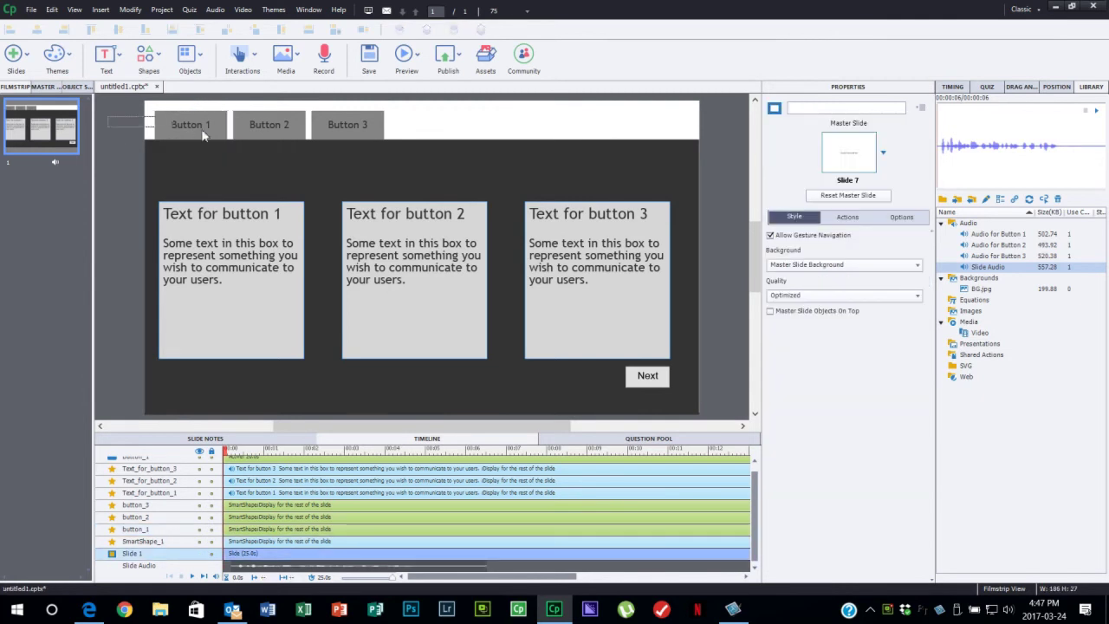
pyautogui.moveTo(202, 134); pyautogui.dragTo(436, 131)
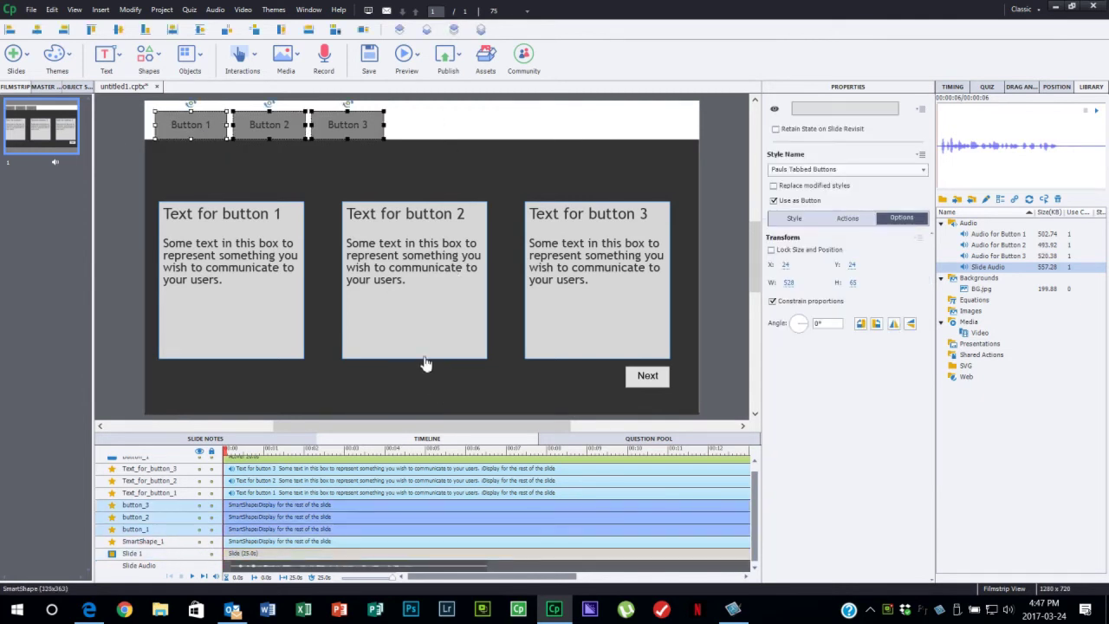
pyautogui.click(858, 220)
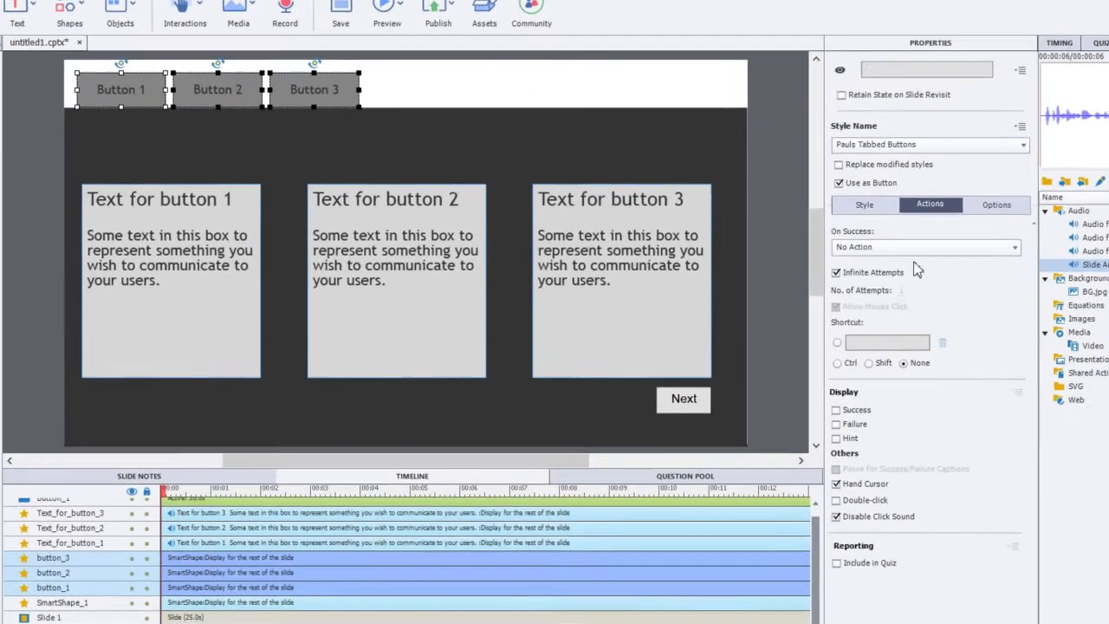
pyautogui.click(867, 250)
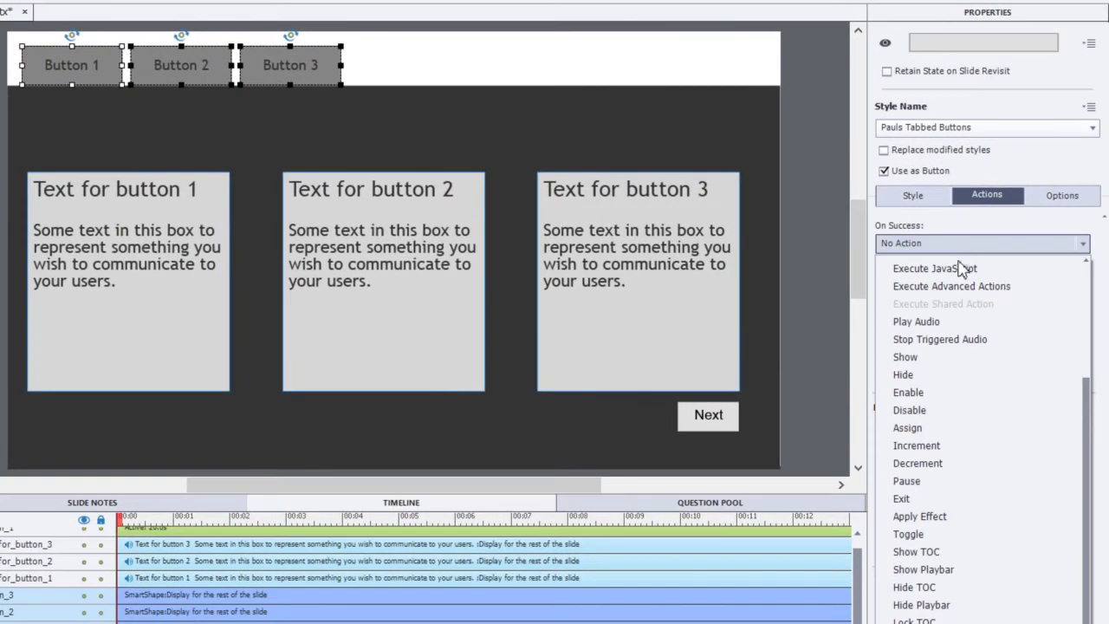
pyautogui.click(962, 287)
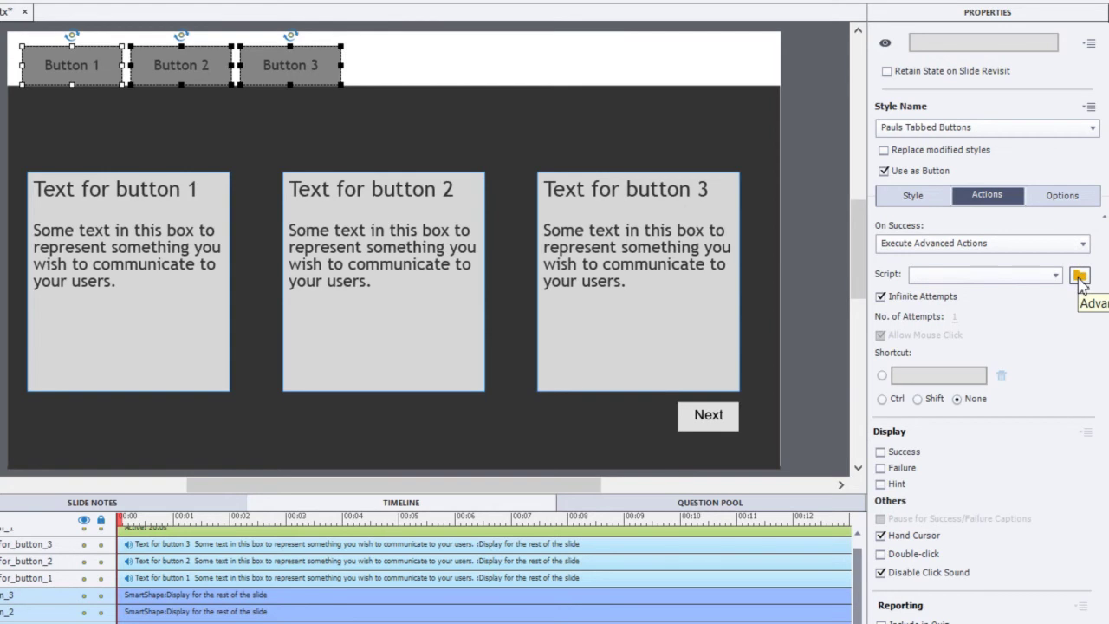
pyautogui.click(1079, 280)
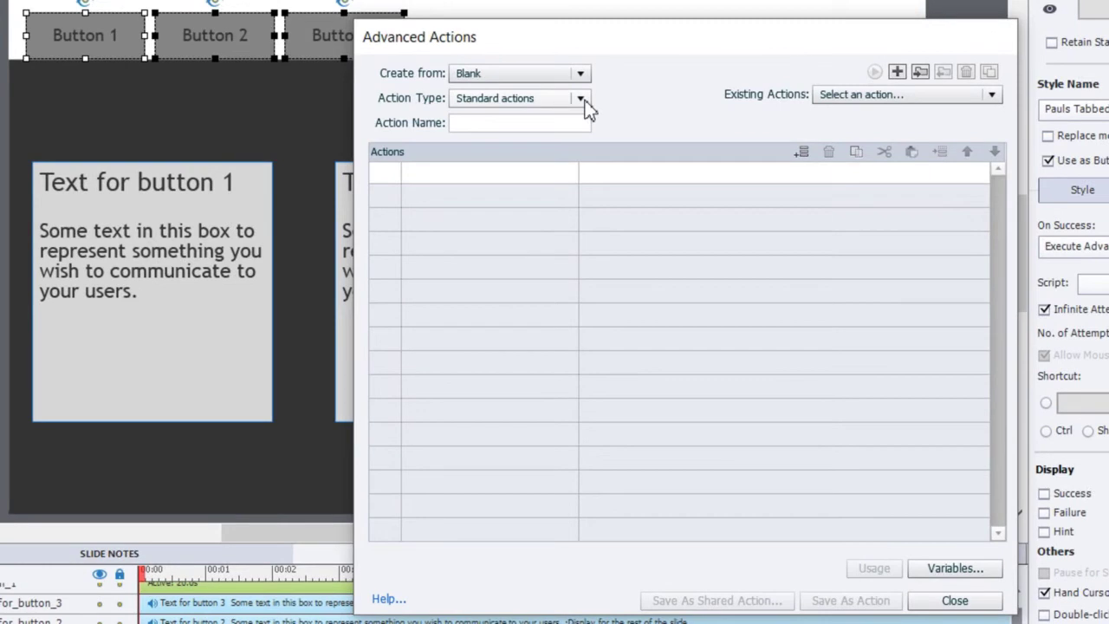
# Keep Standard actions and make the first action Change State of button_1 To Selected
pyautogui.click(580, 99)
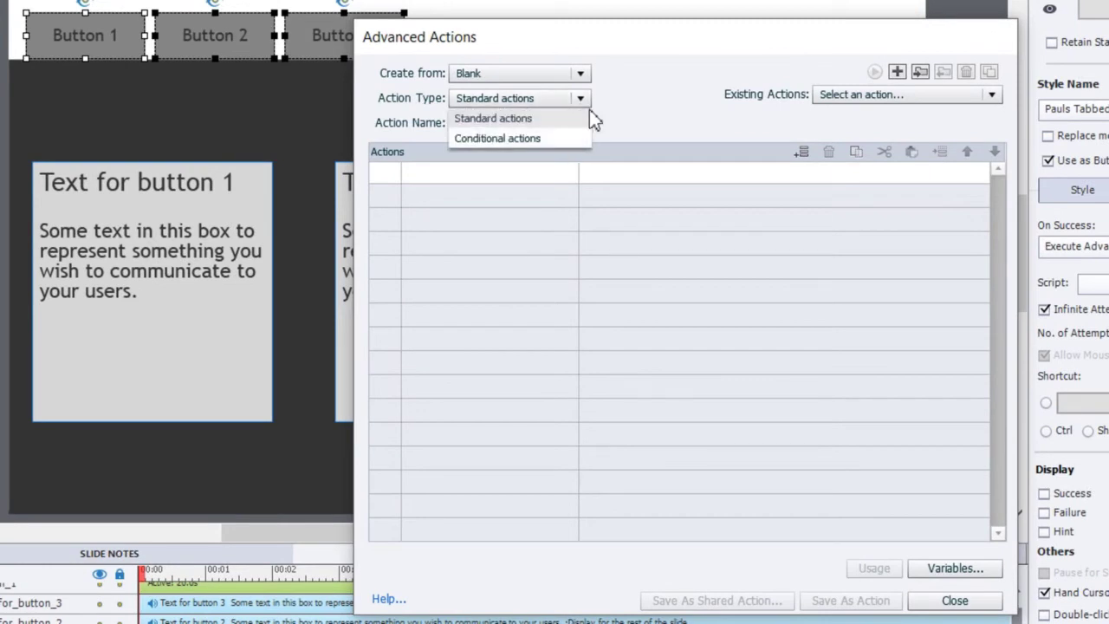
pyautogui.click(584, 101)
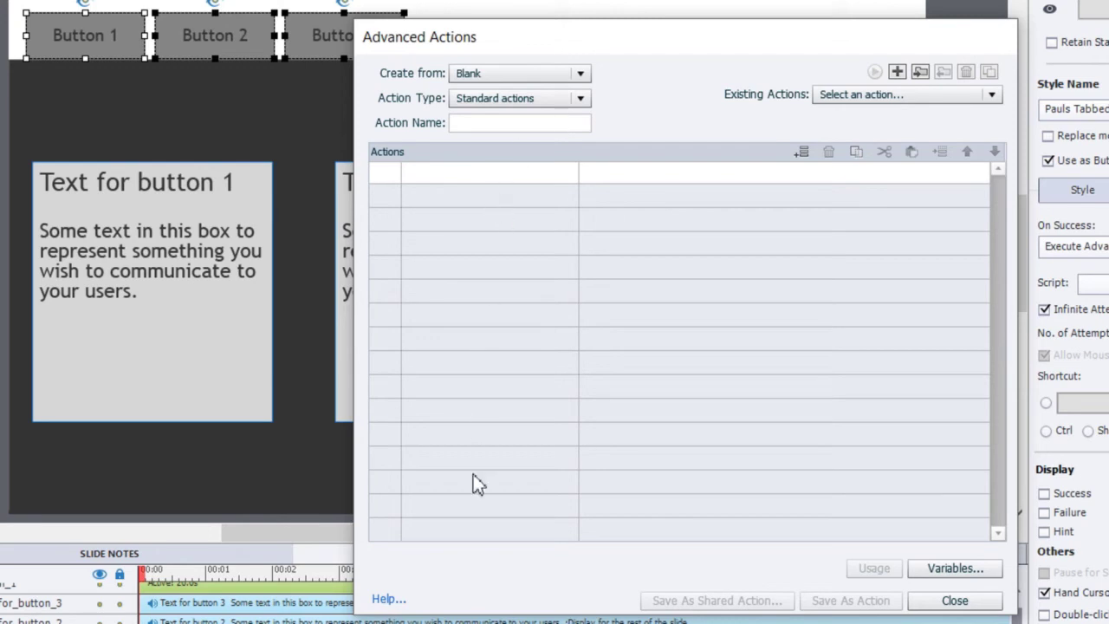
pyautogui.doubleClick(438, 174)
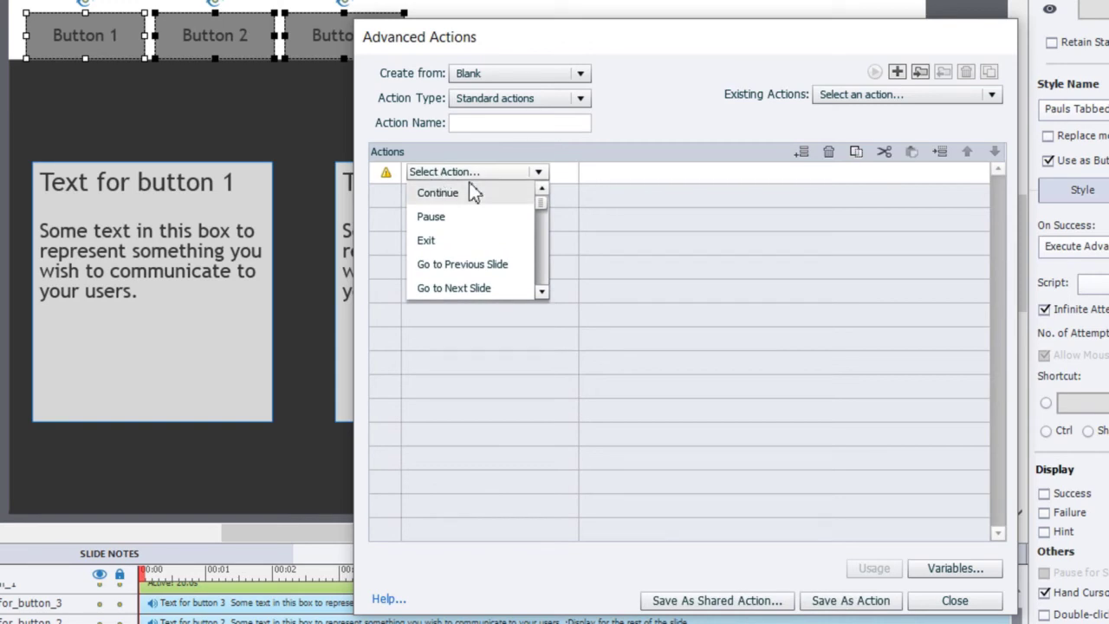
pyautogui.press('c')
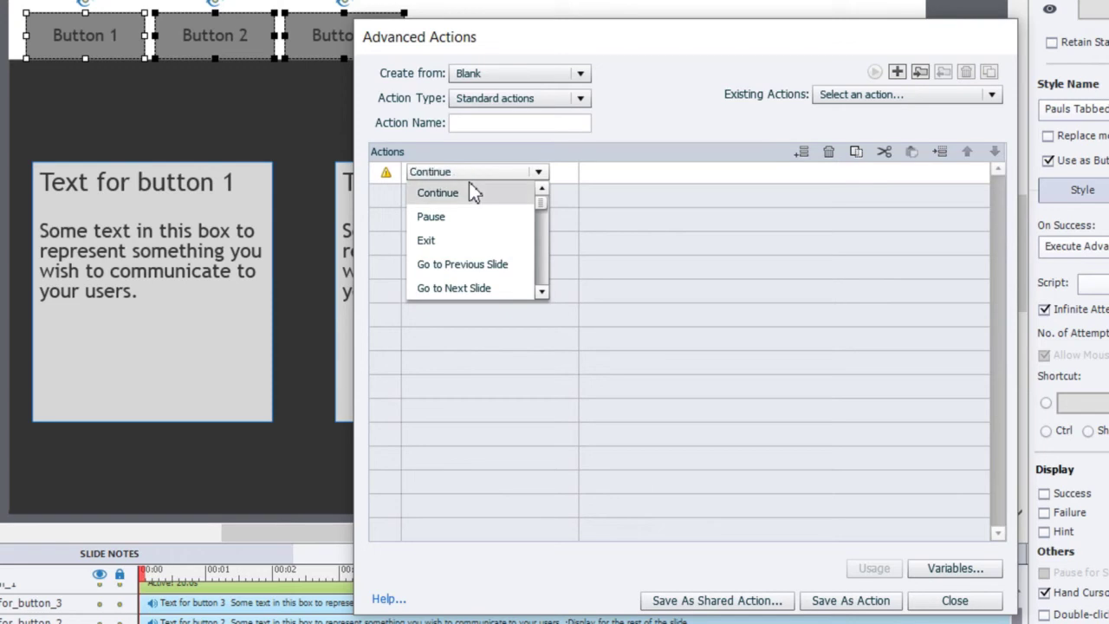
pyautogui.press('c')
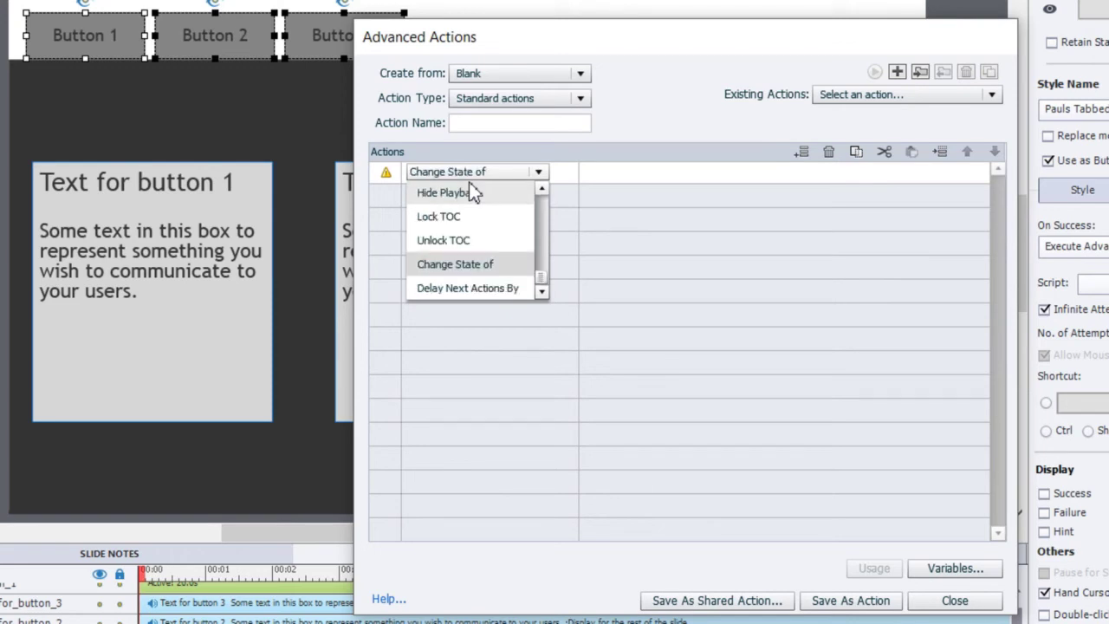
pyautogui.click(477, 266)
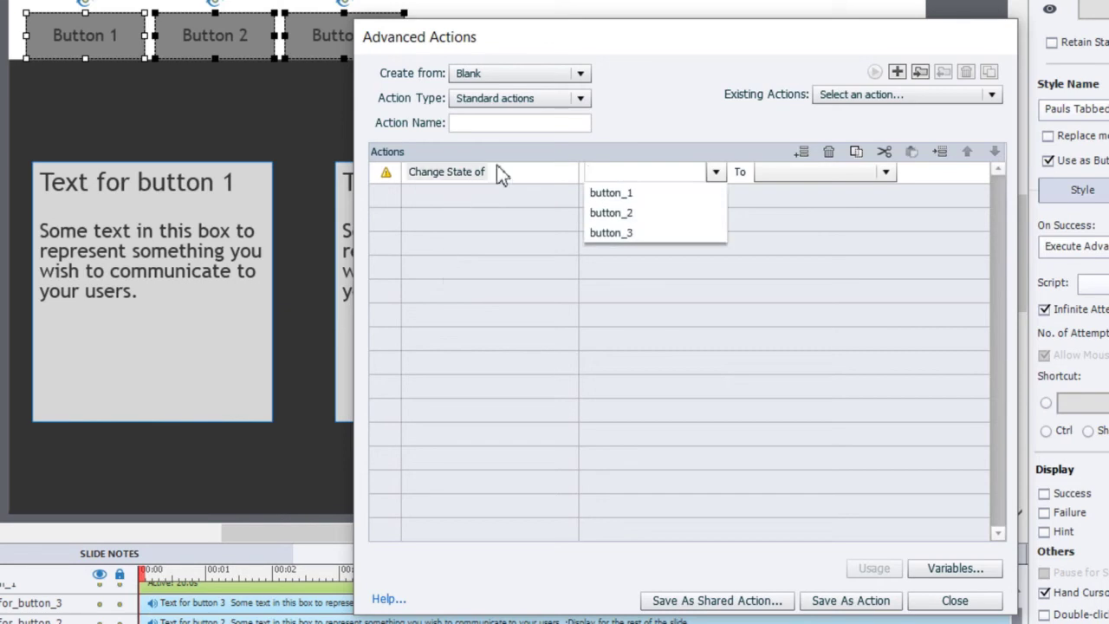
pyautogui.click(634, 200)
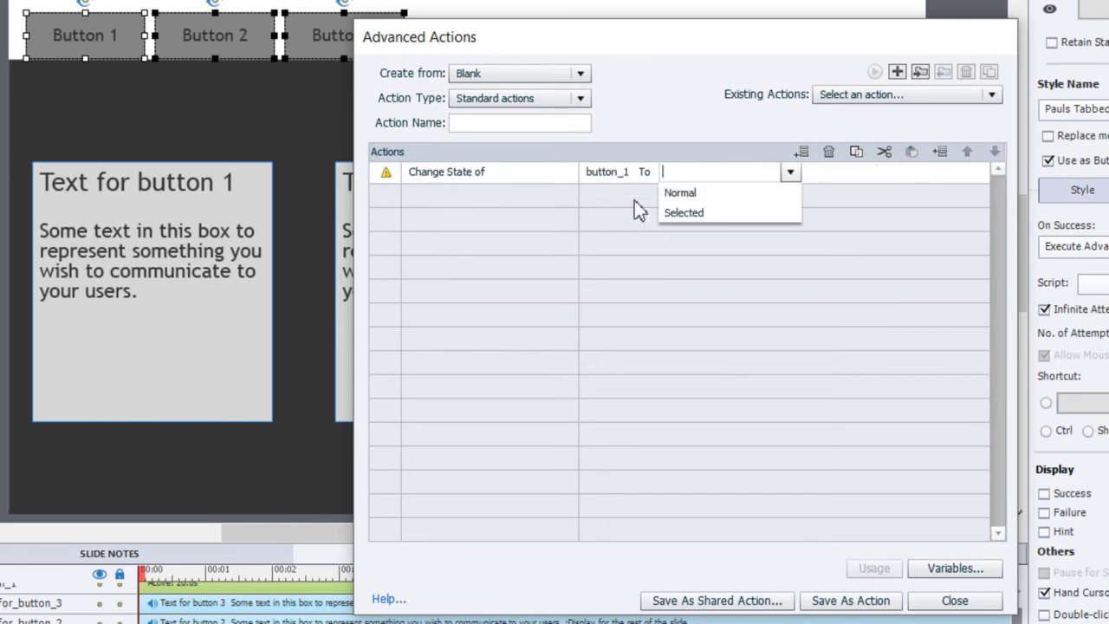
pyautogui.click(702, 214)
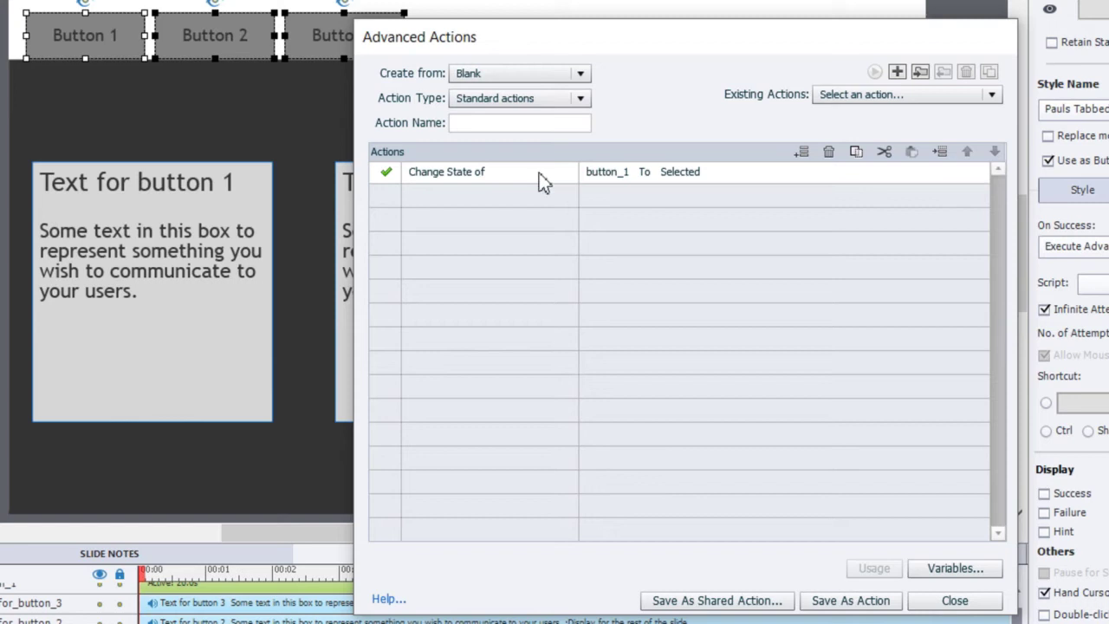
# Add a second action: Change State of button_2 To Normal
pyautogui.click(436, 197)
pyautogui.click(438, 198)
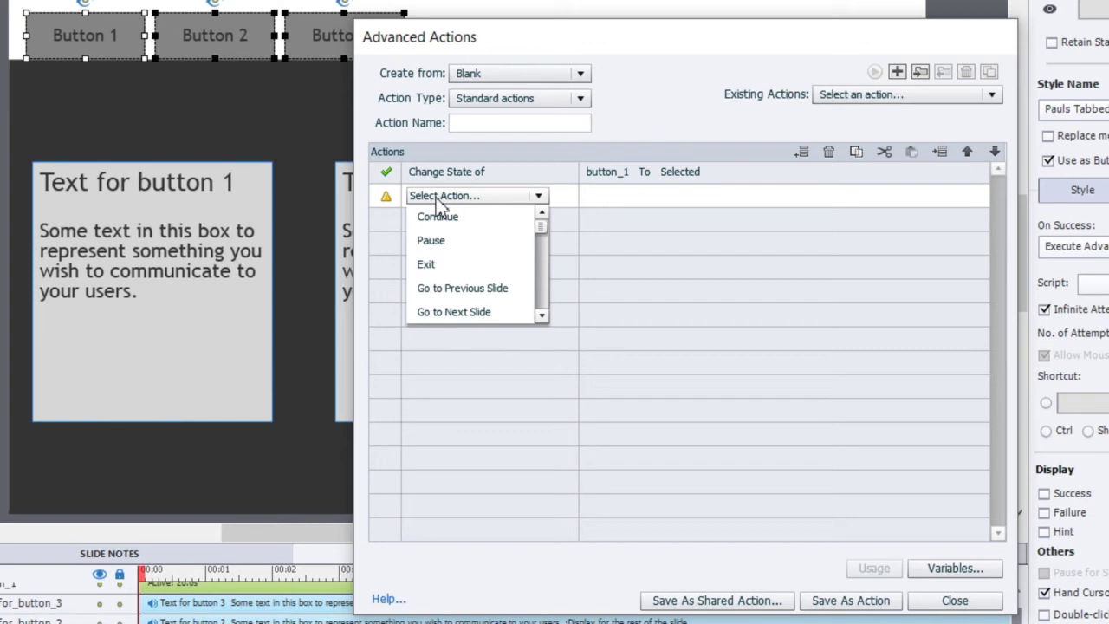
pyautogui.press('Down')
pyautogui.scroll(-10, 437, 252)
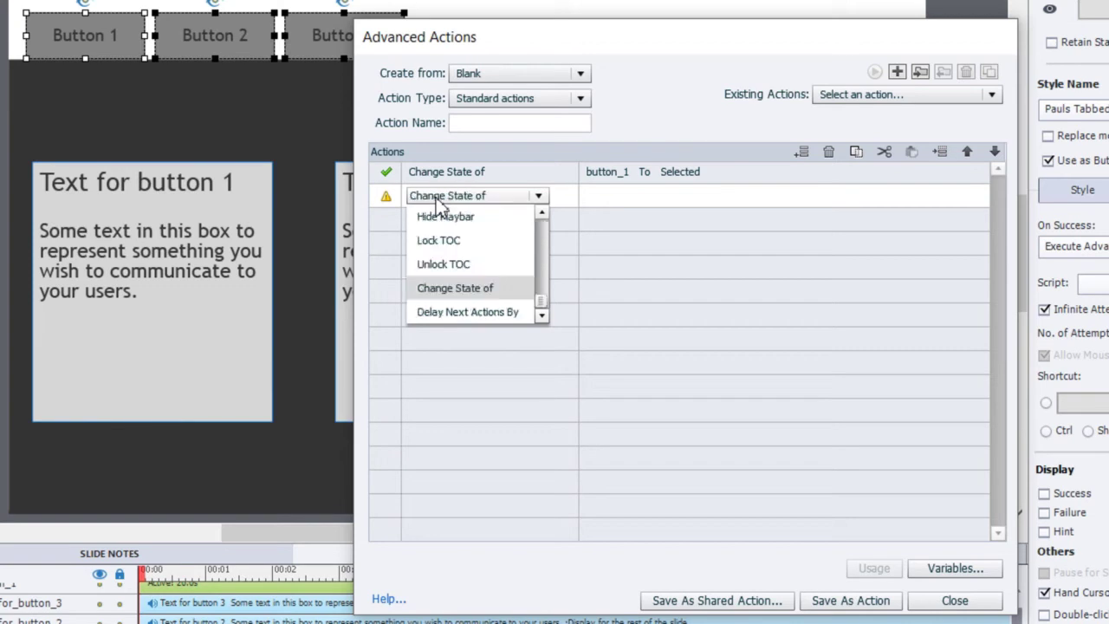
pyautogui.click(475, 292)
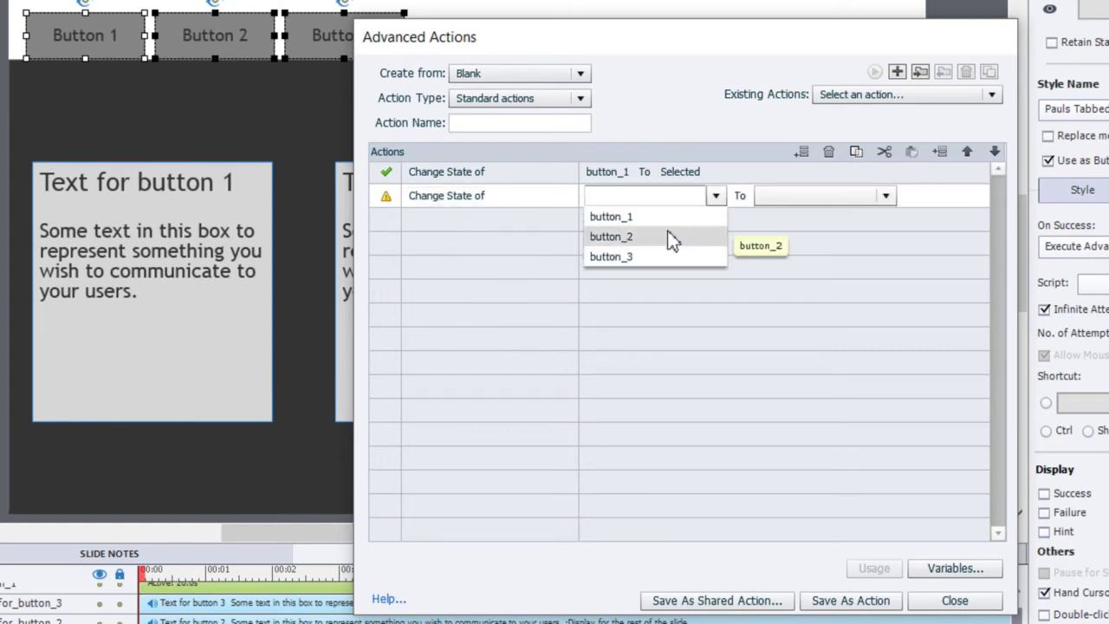
pyautogui.click(669, 237)
pyautogui.click(718, 220)
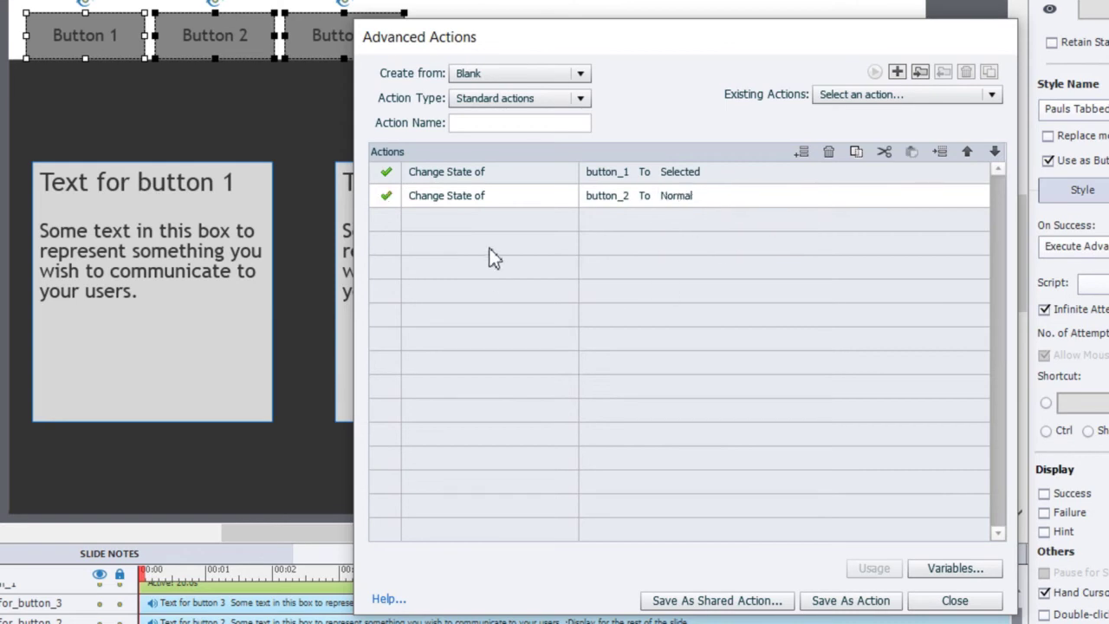
# Add a third action: Change State of button_3 To Normal
pyautogui.click(435, 220)
pyautogui.click(435, 220)
pyautogui.press('Down')
pyautogui.scroll(-10, 437, 251)
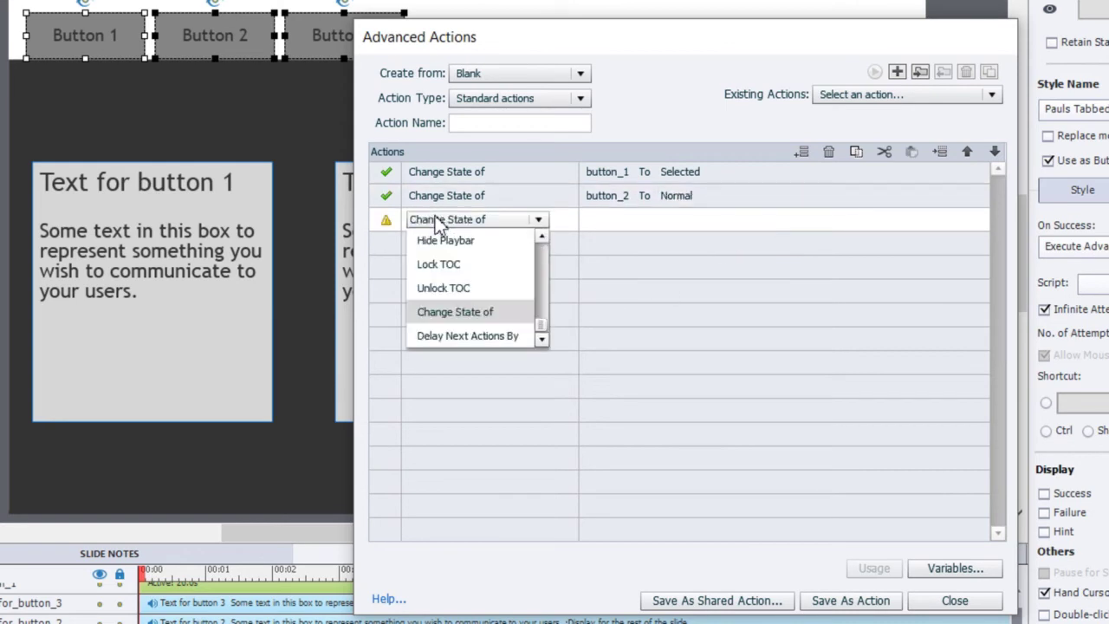
pyautogui.click(455, 313)
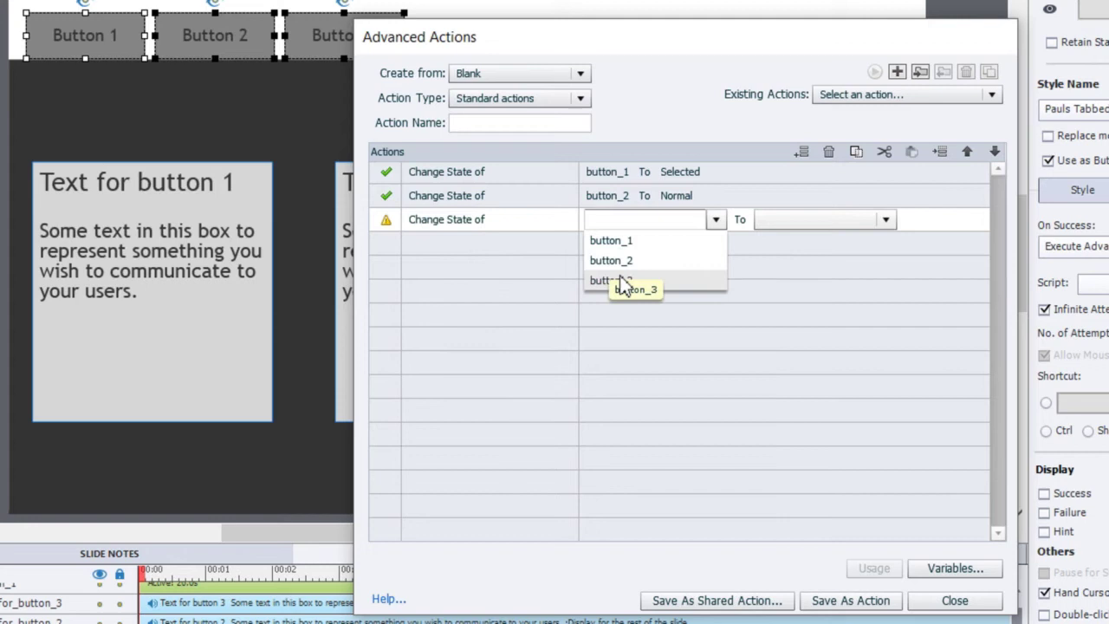
pyautogui.click(646, 283)
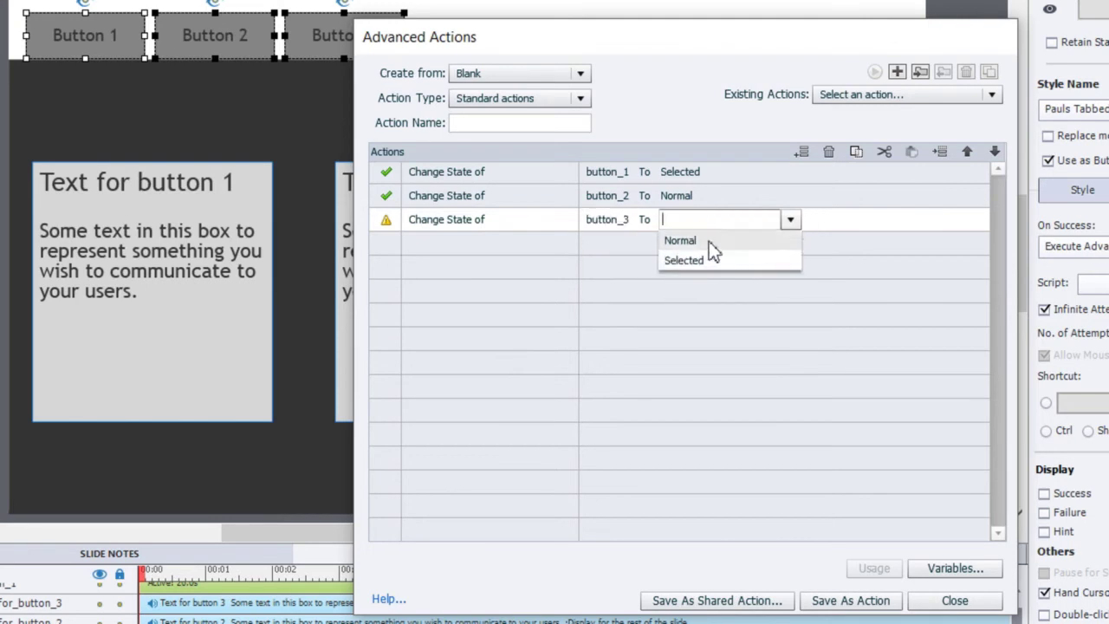
pyautogui.click(709, 241)
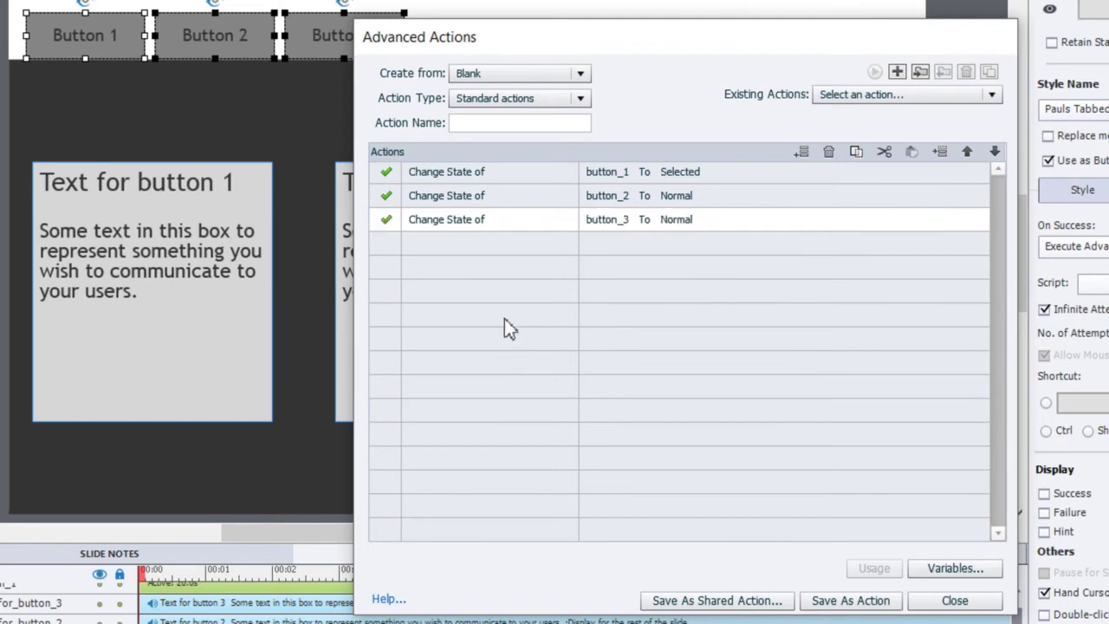
# Add Stop Triggered Audio as the fourth action in the list
pyautogui.doubleClick(469, 243)
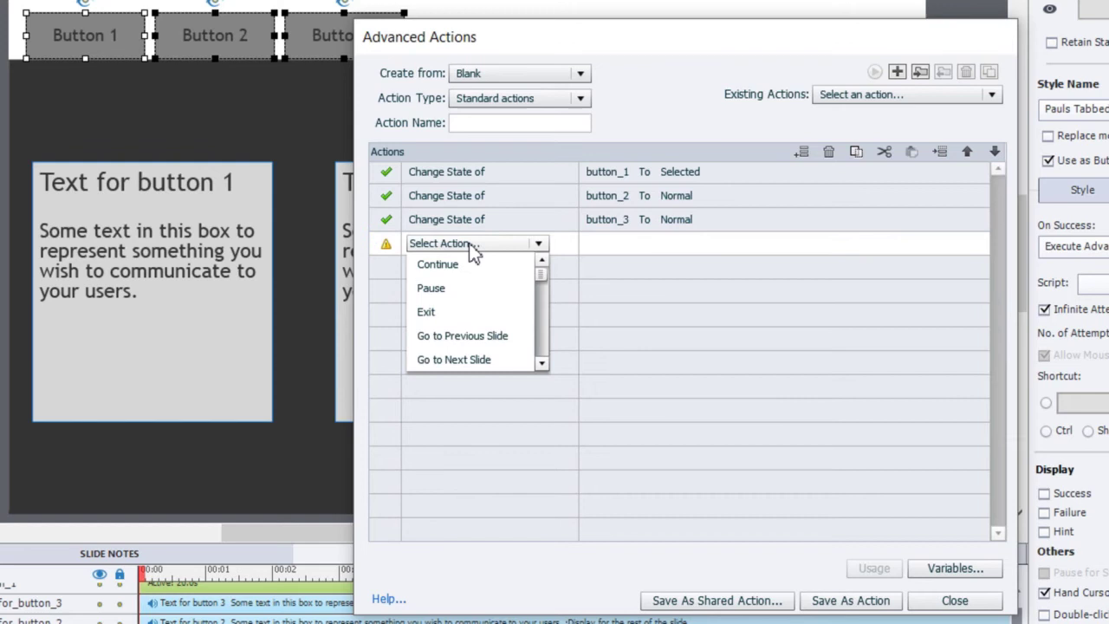
pyautogui.scroll(-5, 472, 251)
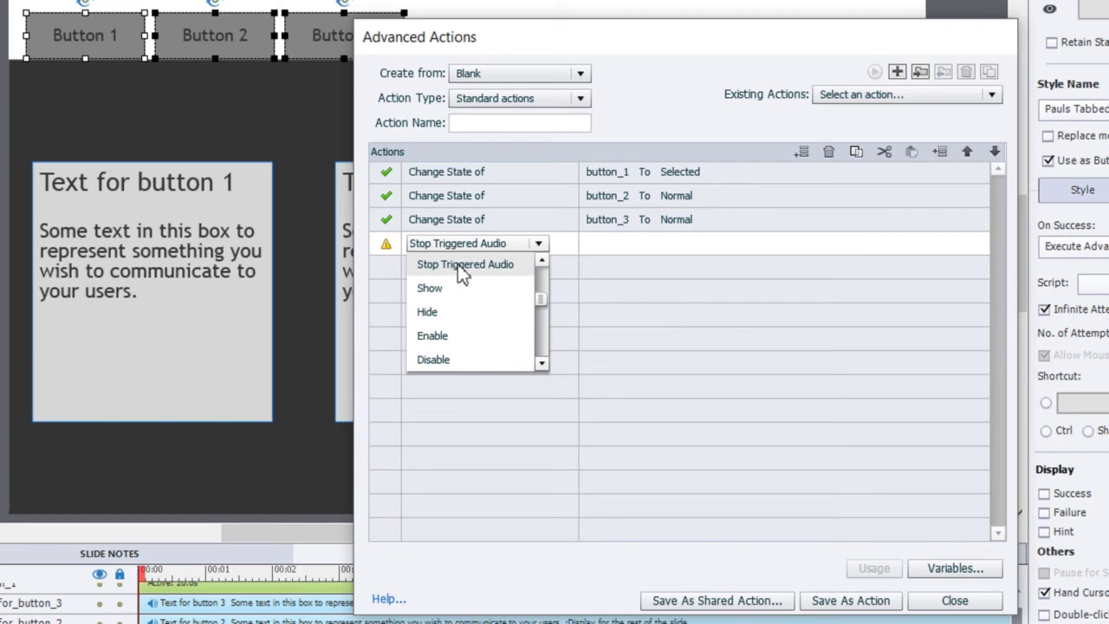
pyautogui.click(463, 267)
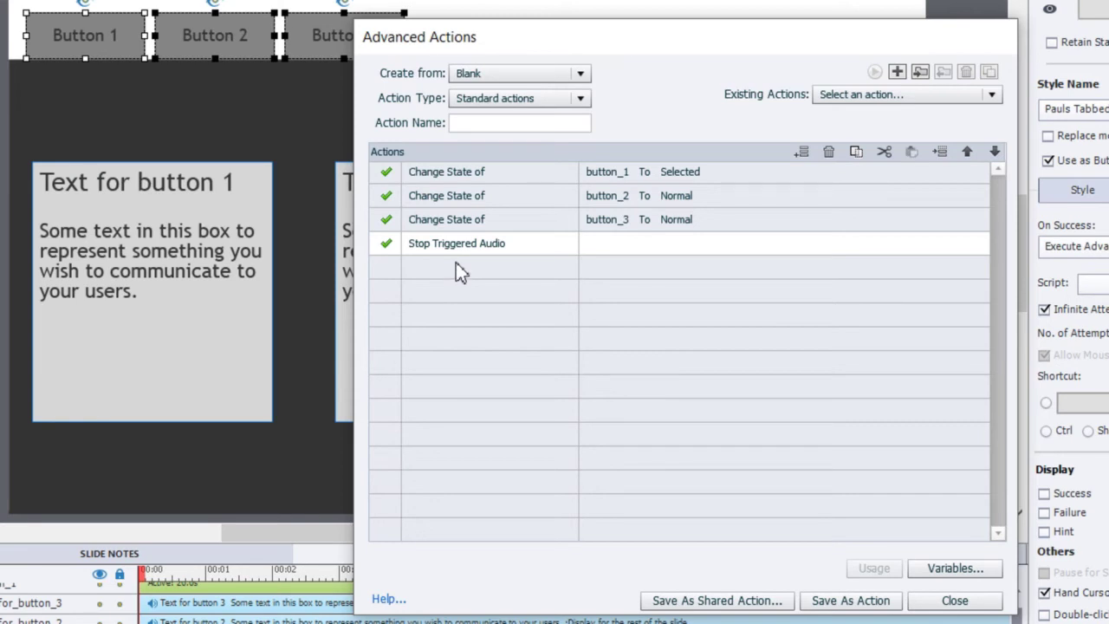
# Add a Show Text_for_button_1 action below the audio stop
pyautogui.click(457, 268)
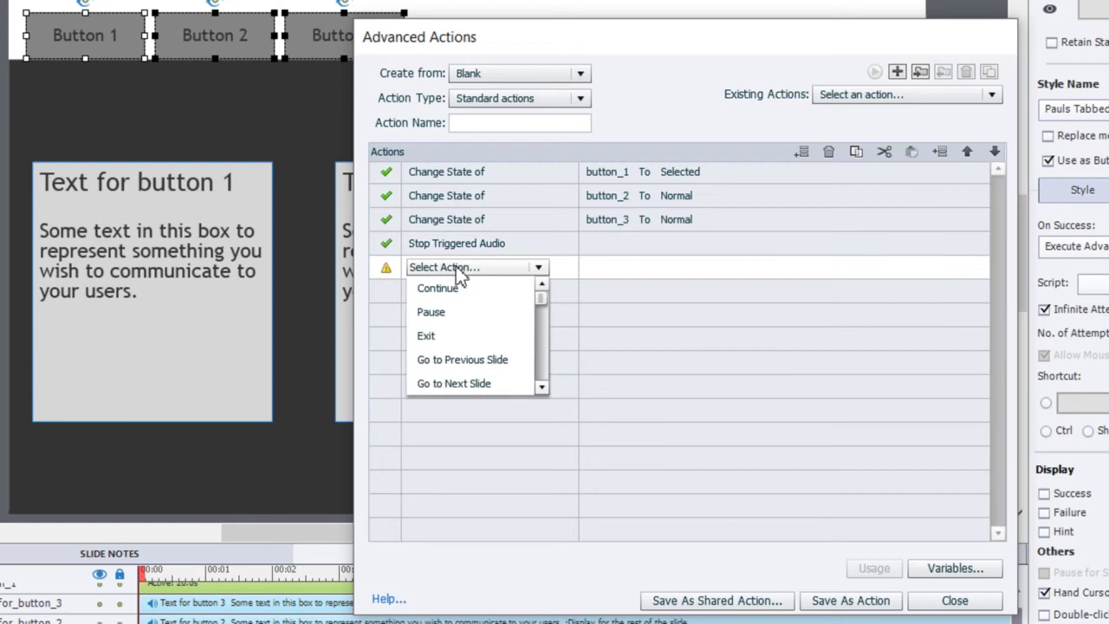
pyautogui.scroll(-5, 459, 276)
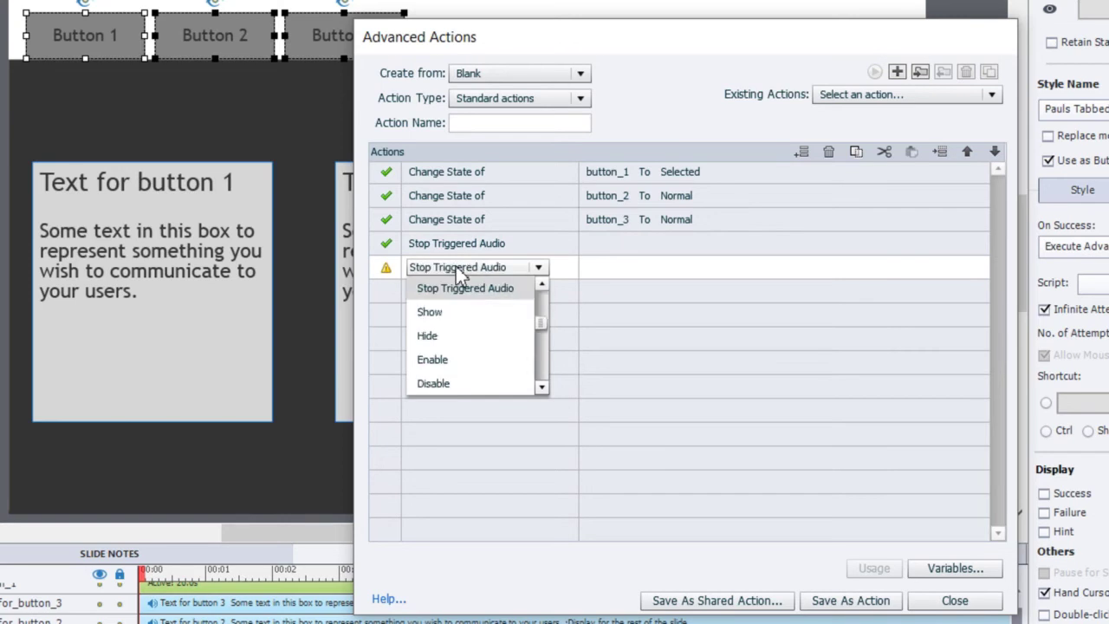
pyautogui.click(458, 313)
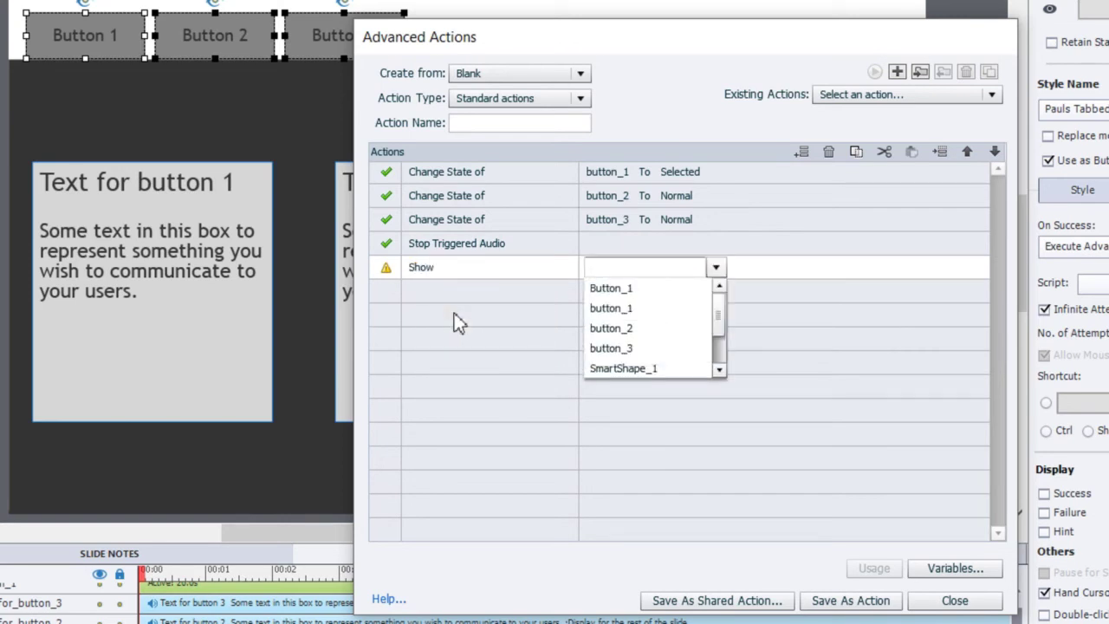
pyautogui.moveTo(718, 315); pyautogui.dragTo(722, 364)
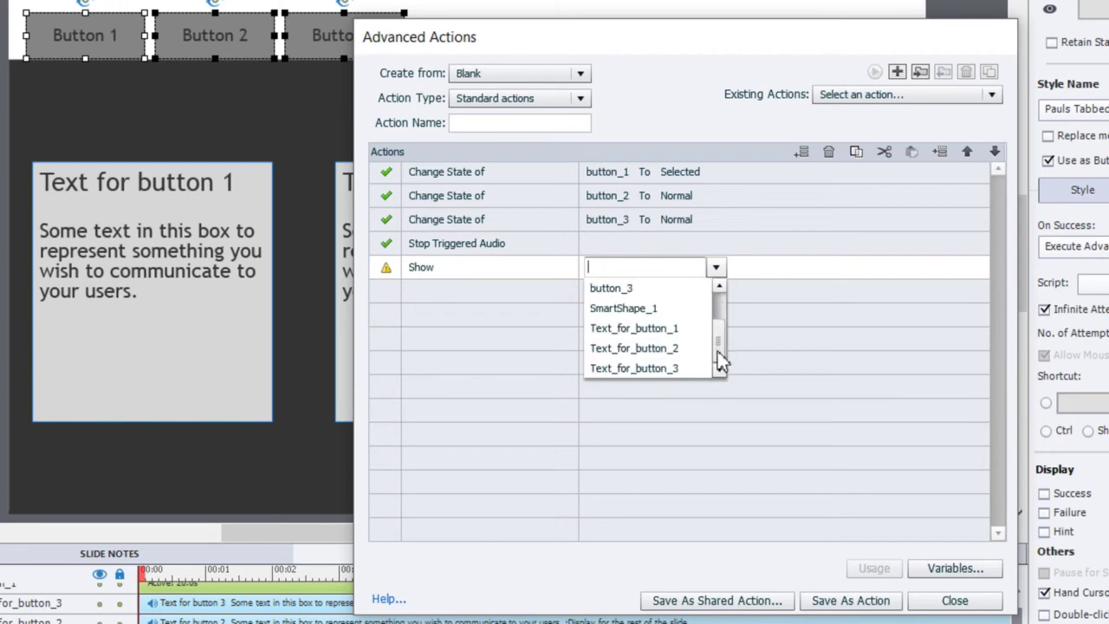
pyautogui.click(656, 334)
# Add a Hide Text_for_button_2 action
pyautogui.doubleClick(444, 293)
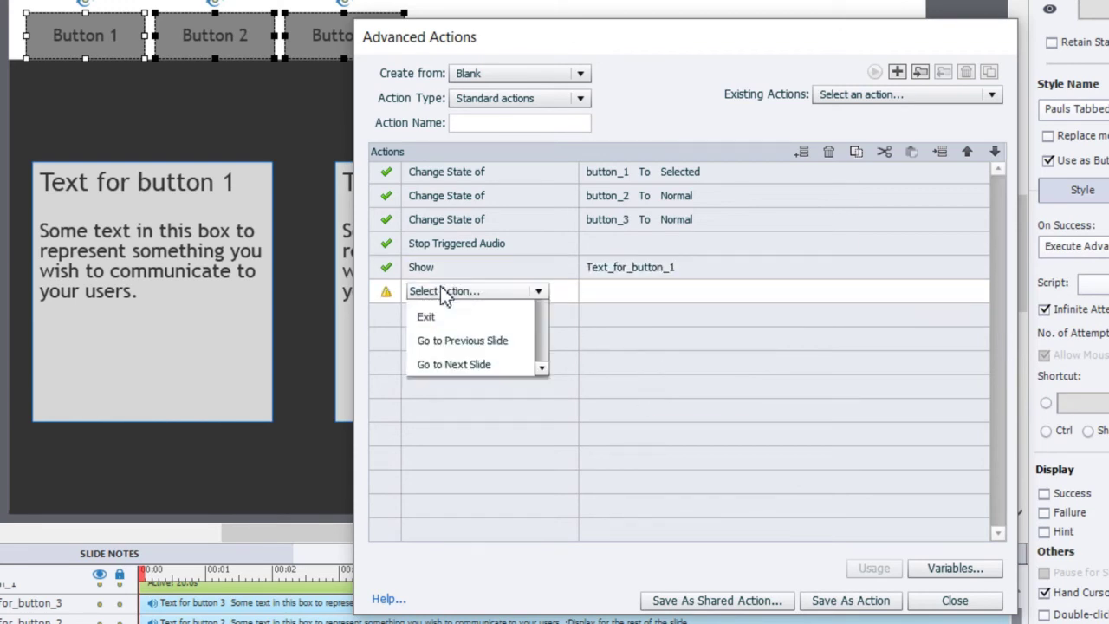
pyautogui.press('h')
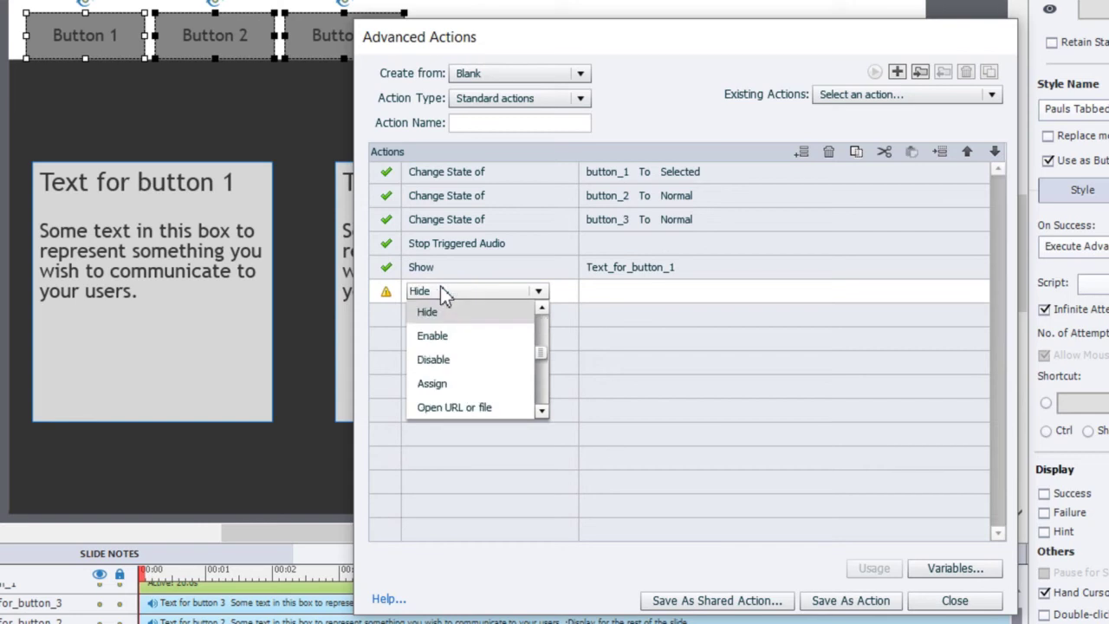
pyautogui.click(452, 313)
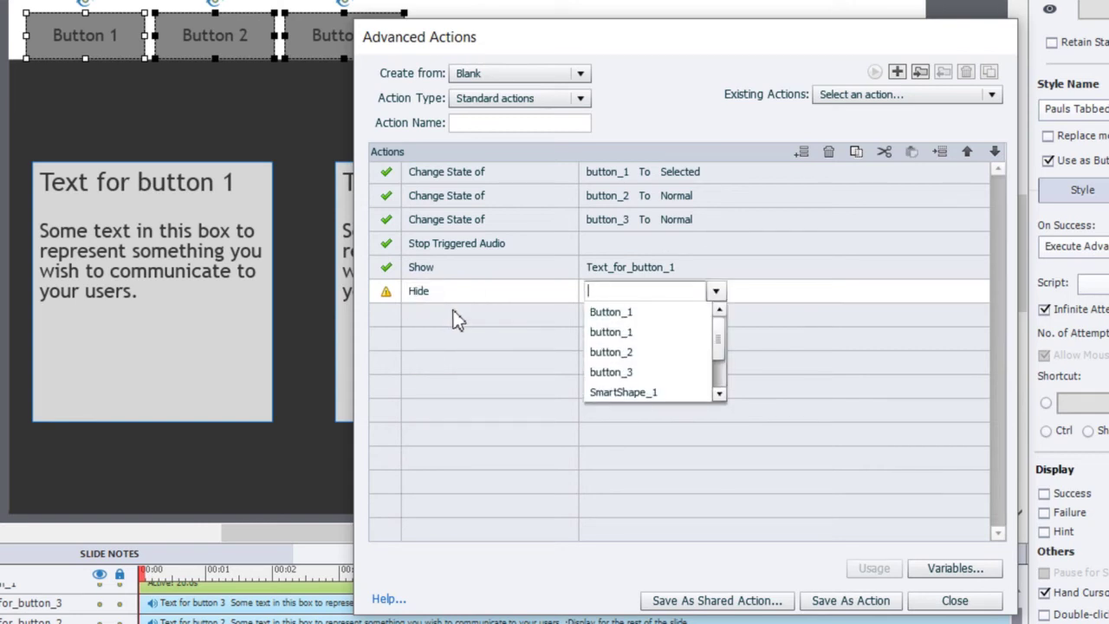
pyautogui.write('t')
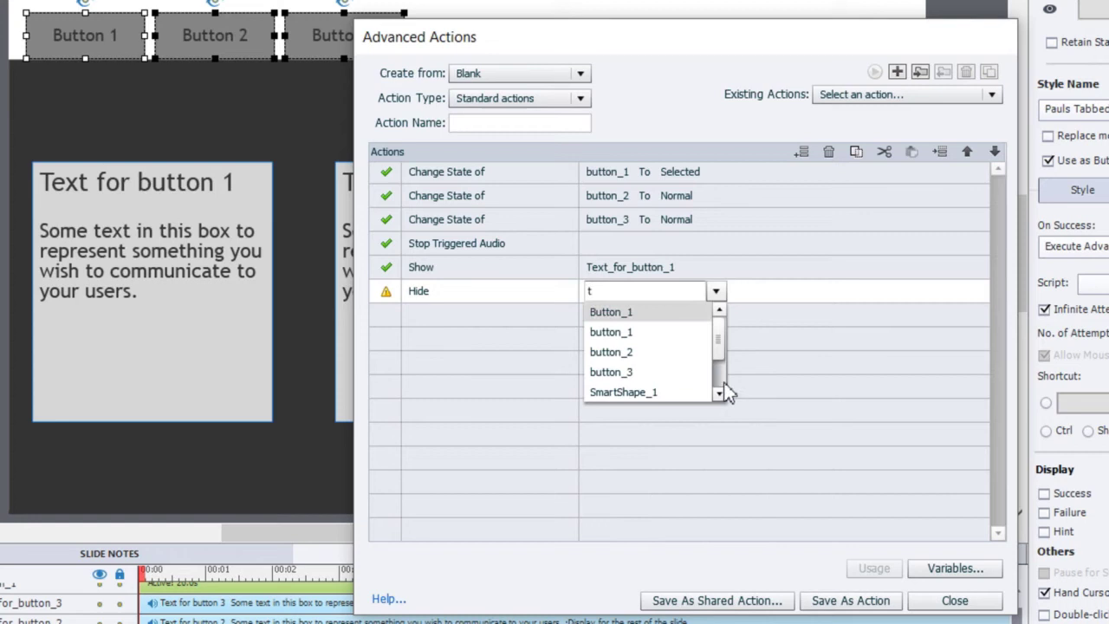
pyautogui.scroll(-1, 703, 391)
pyautogui.click(645, 373)
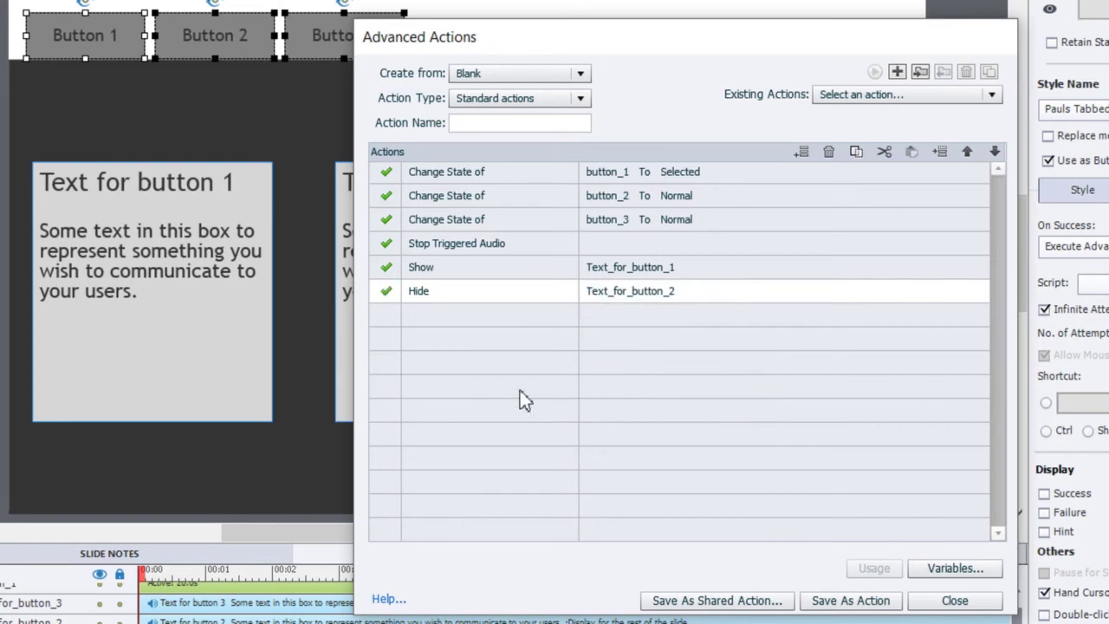
# Add a Hide Text_for_button_3 action
pyautogui.click(417, 315)
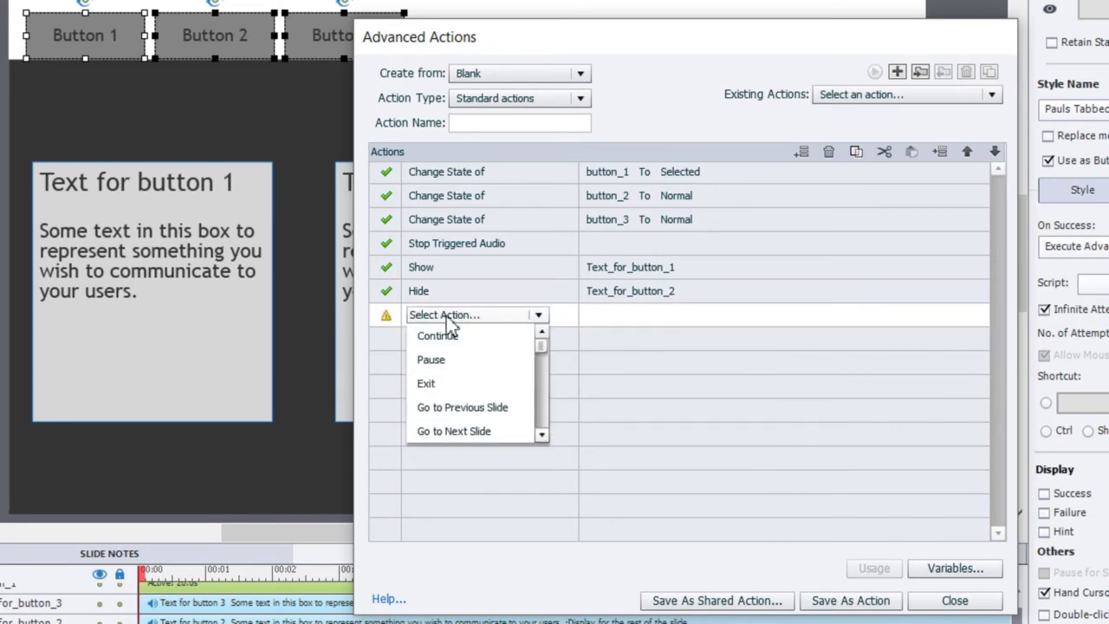
pyautogui.write('h')
pyautogui.press('Return')
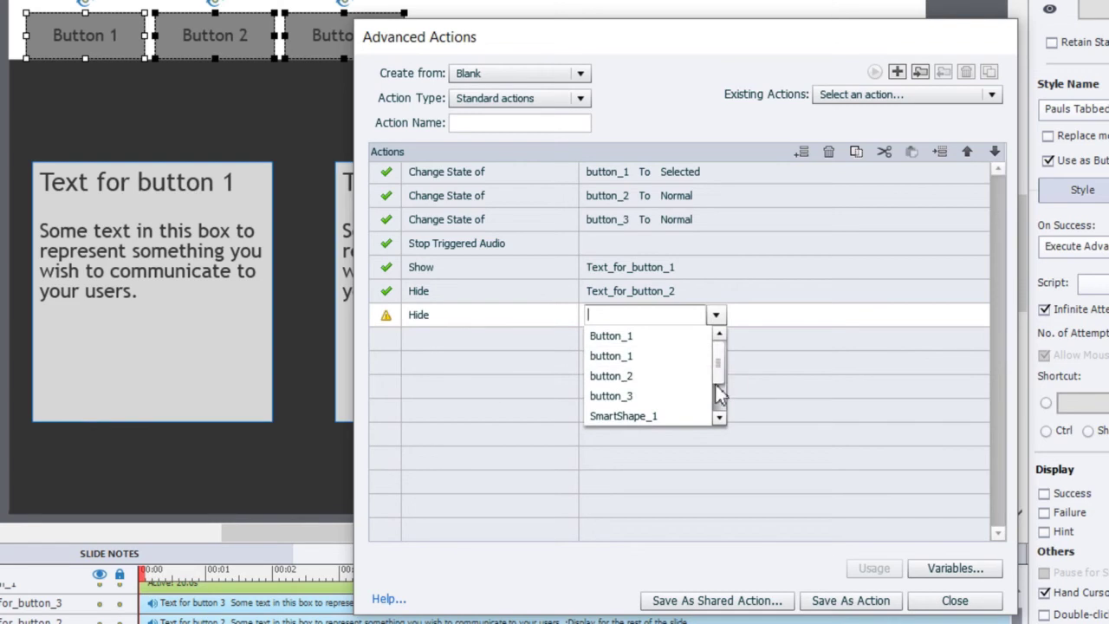
pyautogui.scroll(-1, 719, 394)
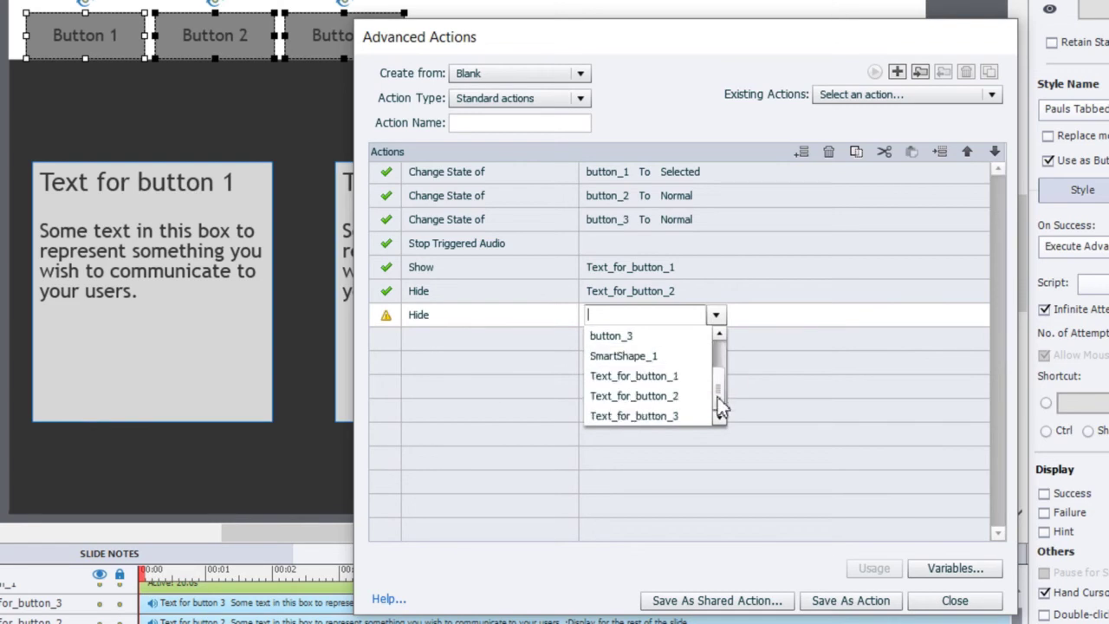
pyautogui.click(655, 416)
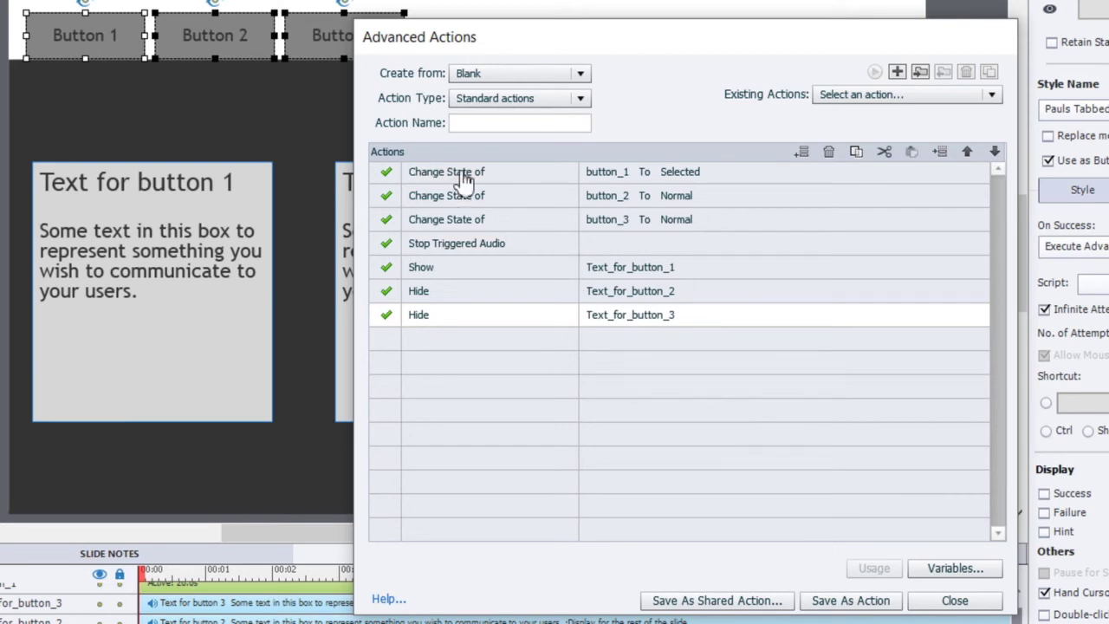
# Name the action list Button1Actions, save it as an action and confirm the save
pyautogui.click(480, 125)
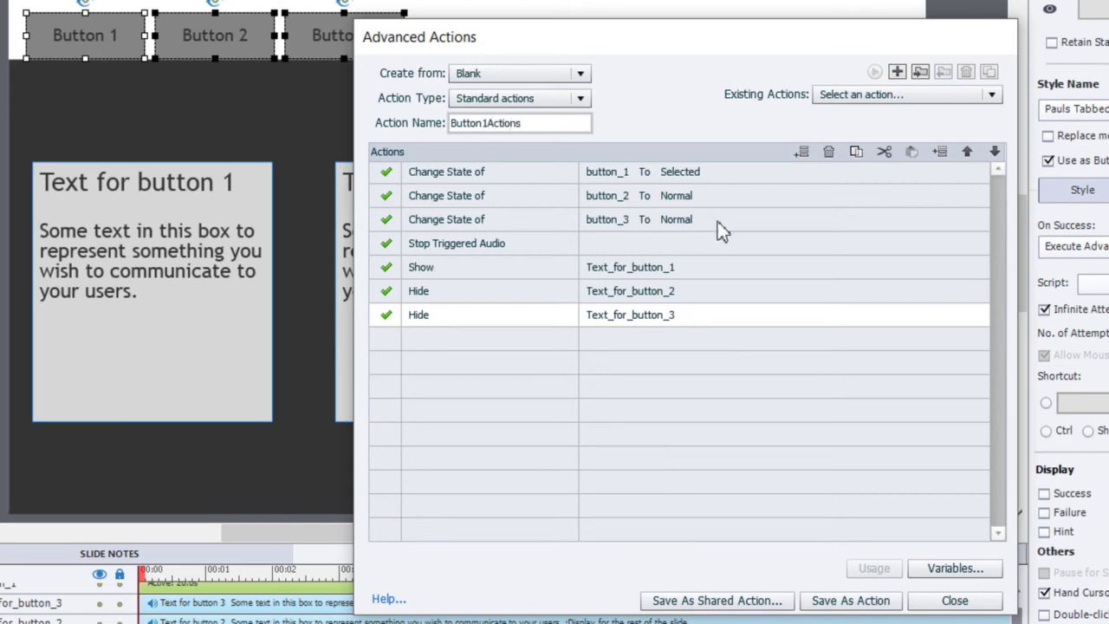
pyautogui.click(863, 609)
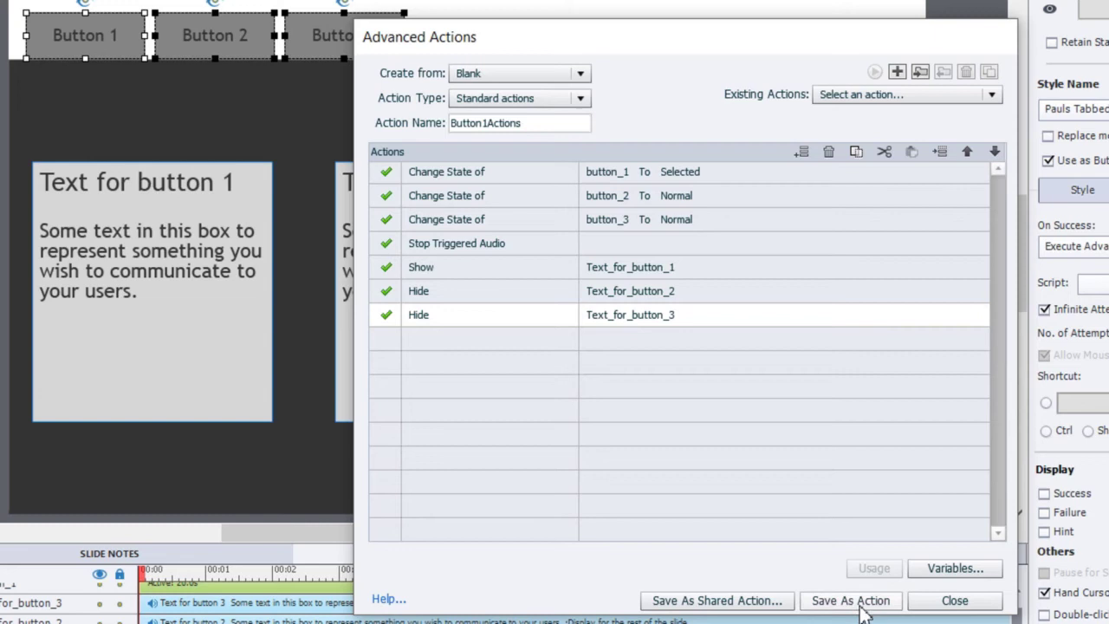
pyautogui.click(747, 361)
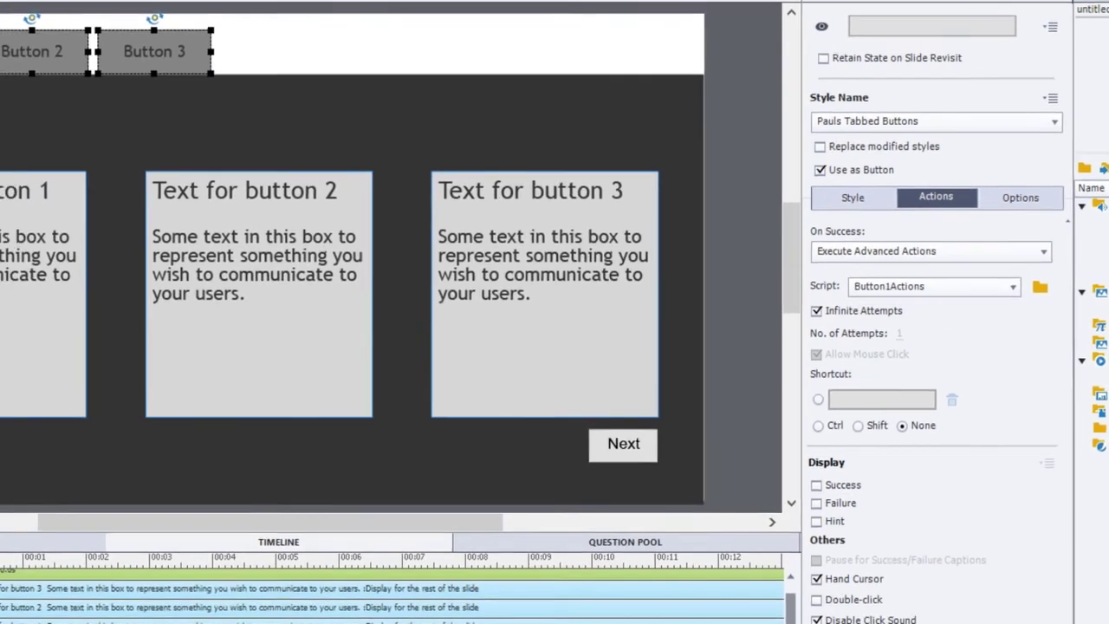
# With Button 2 selected, duplicate Button1Actions in Advanced Actions and rename the copy Button2Actions
pyautogui.click(52, 130)
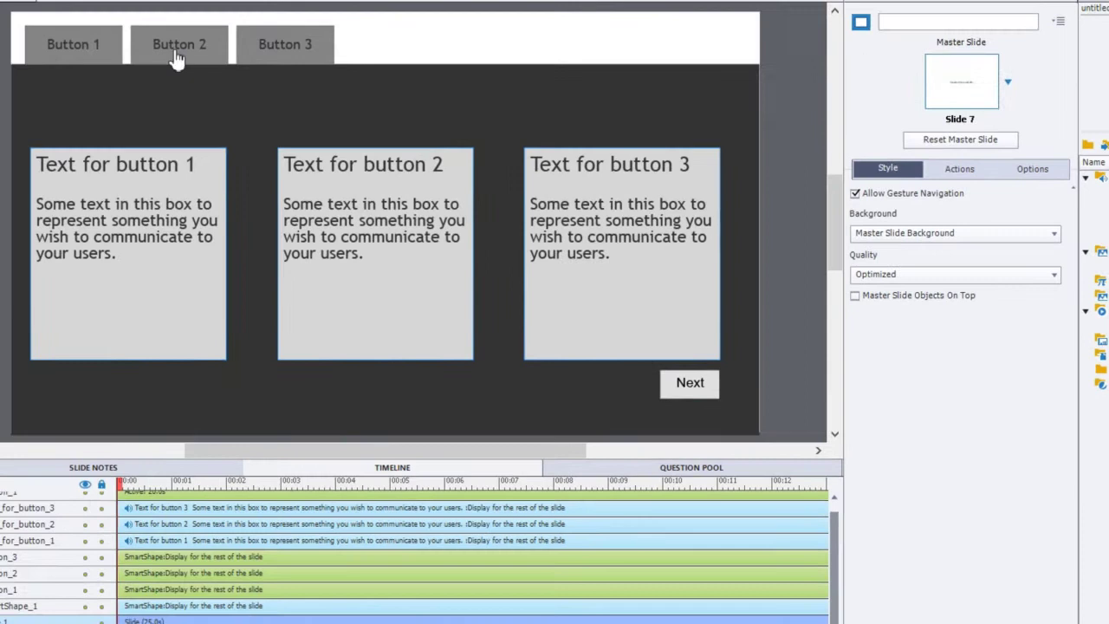
pyautogui.click(176, 58)
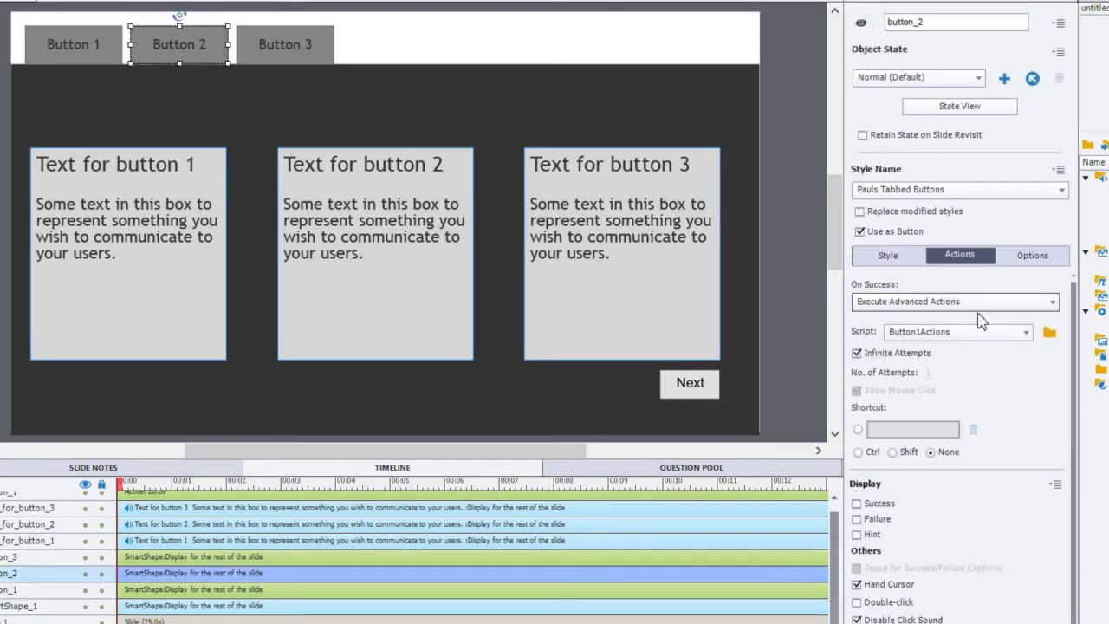
pyautogui.click(1049, 332)
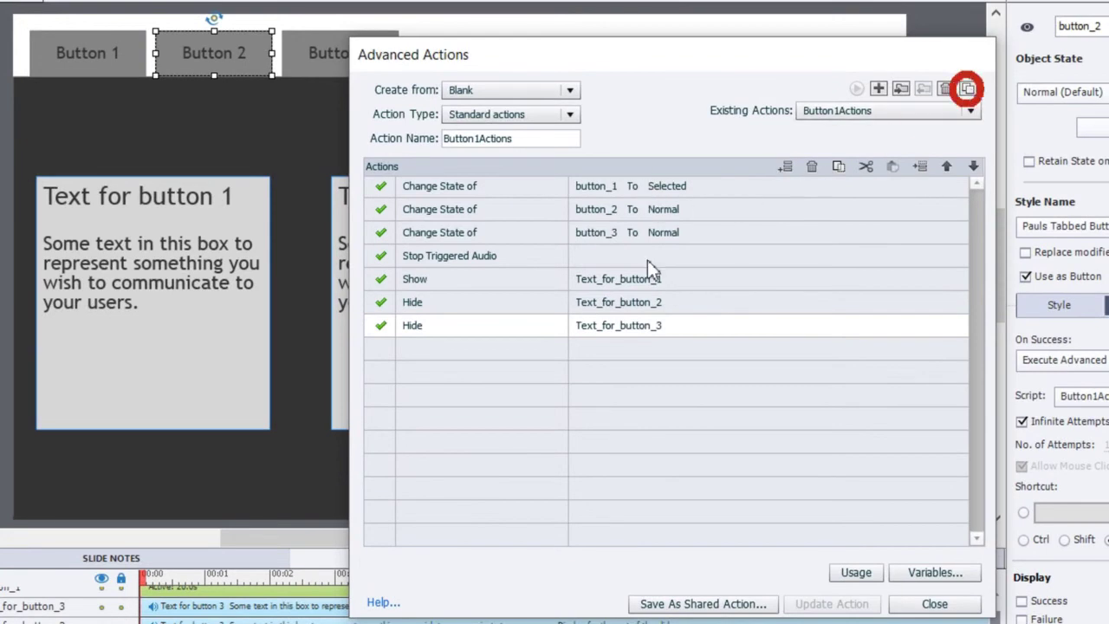
pyautogui.click(969, 92)
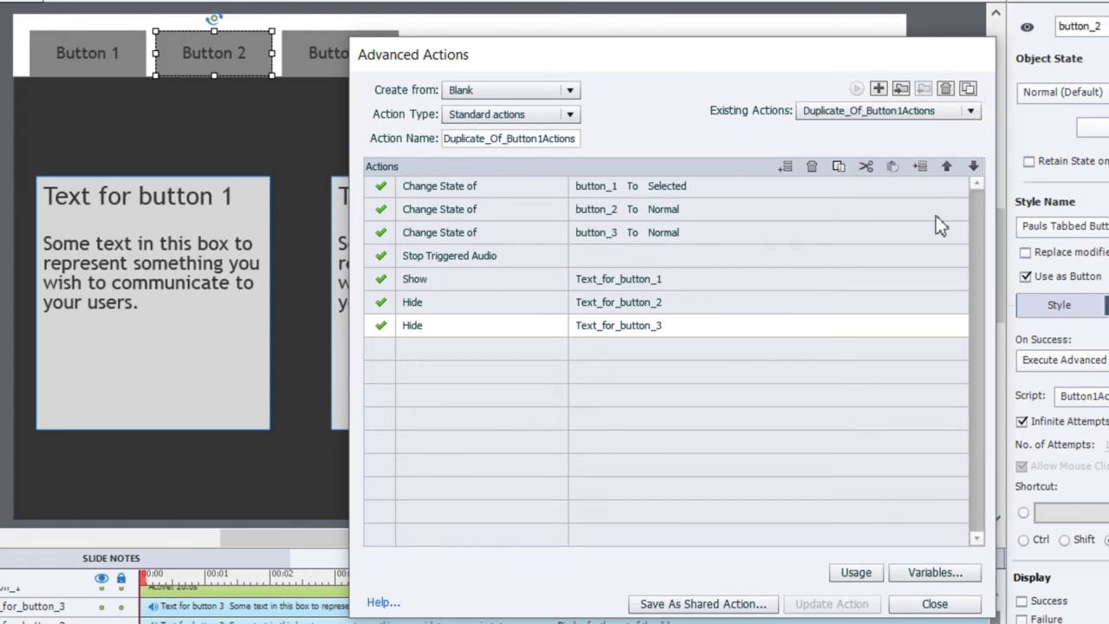
pyautogui.click(509, 139)
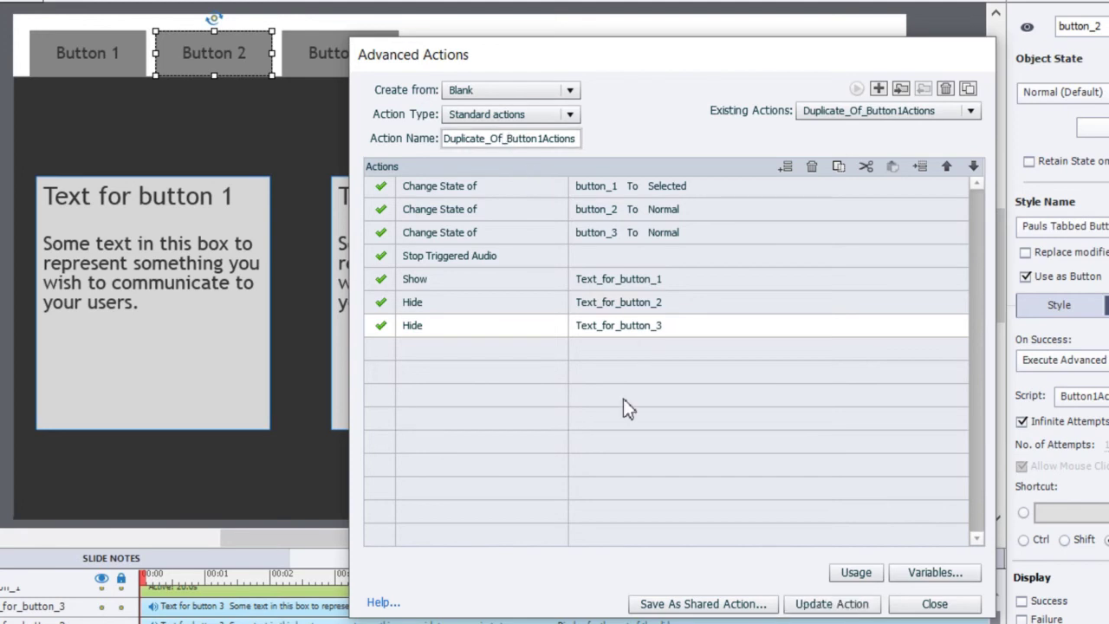
pyautogui.press('BackSpace')
pyautogui.press('BackSpace')
pyautogui.press('BackSpace')
pyautogui.press('BackSpace')
pyautogui.press('BackSpace')
pyautogui.press('BackSpace')
pyautogui.press('BackSpace')
pyautogui.press('BackSpace')
pyautogui.press('BackSpace')
pyautogui.press('BackSpace')
pyautogui.press('BackSpace')
pyautogui.press('BackSpace')
pyautogui.press('BackSpace')
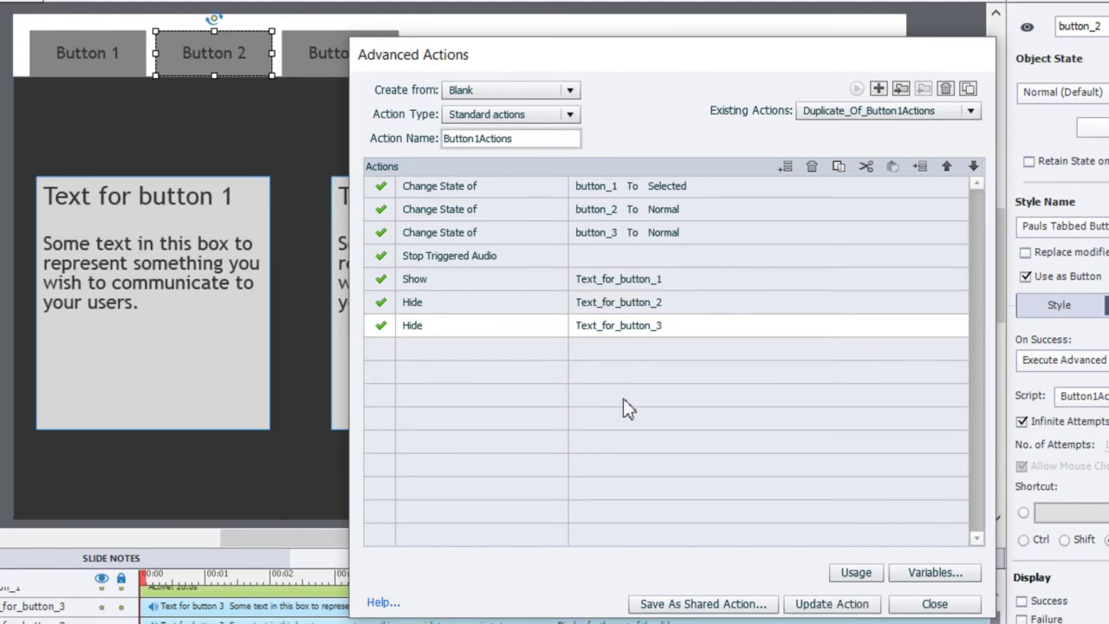
pyautogui.press('Delete')
pyautogui.write('2')
# In Button2Actions, set button_1 to its Normal state and button_2 to Selected
pyautogui.click(669, 189)
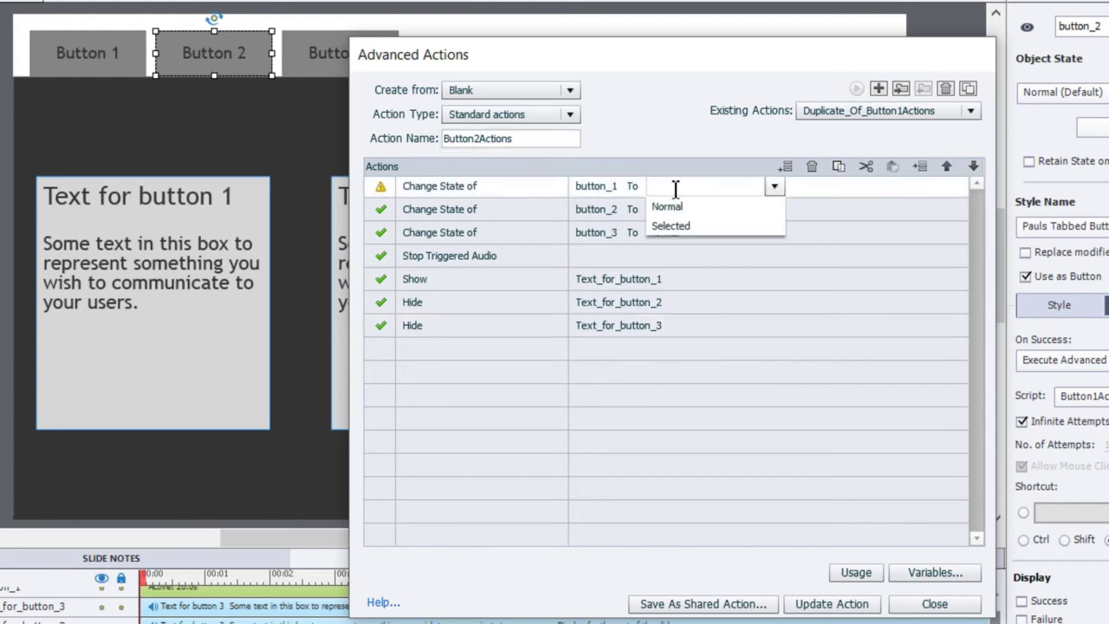
pyautogui.click(680, 209)
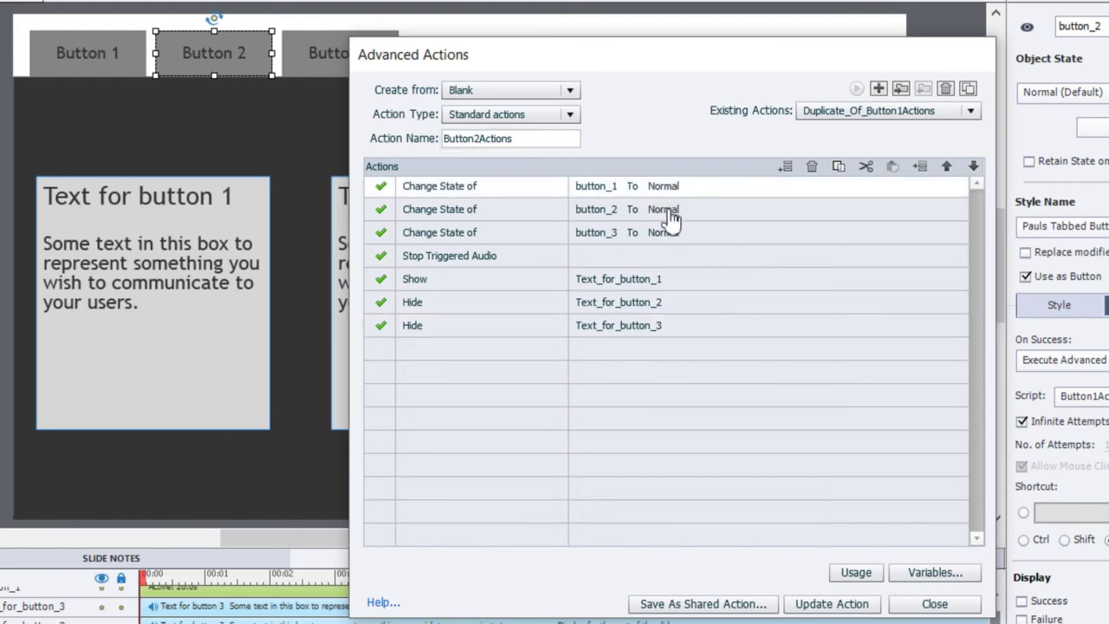
pyautogui.click(670, 211)
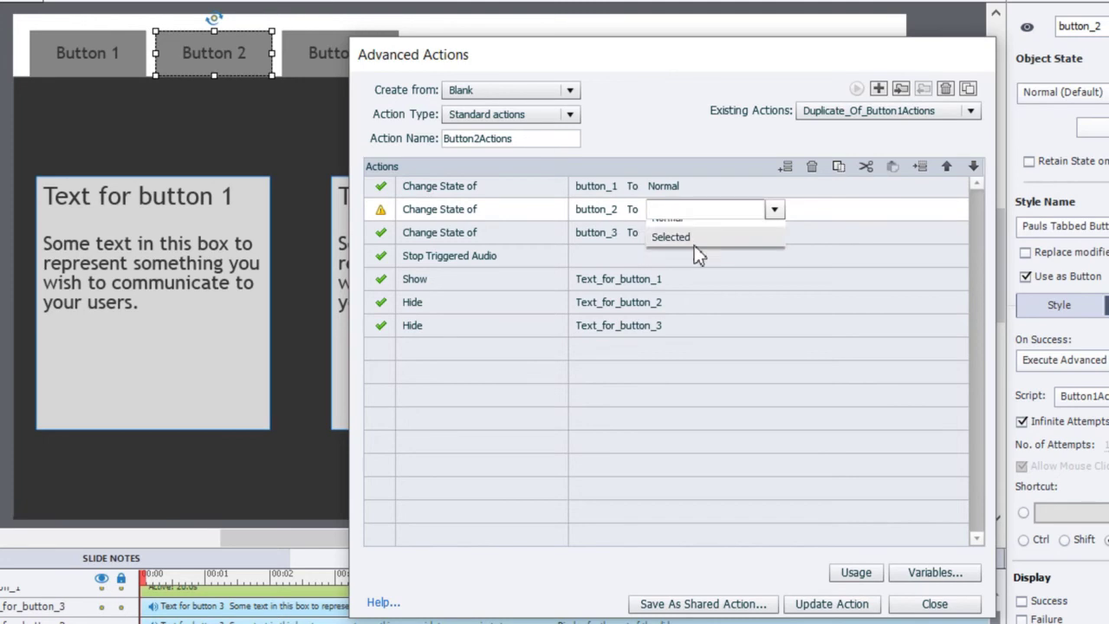
pyautogui.click(694, 246)
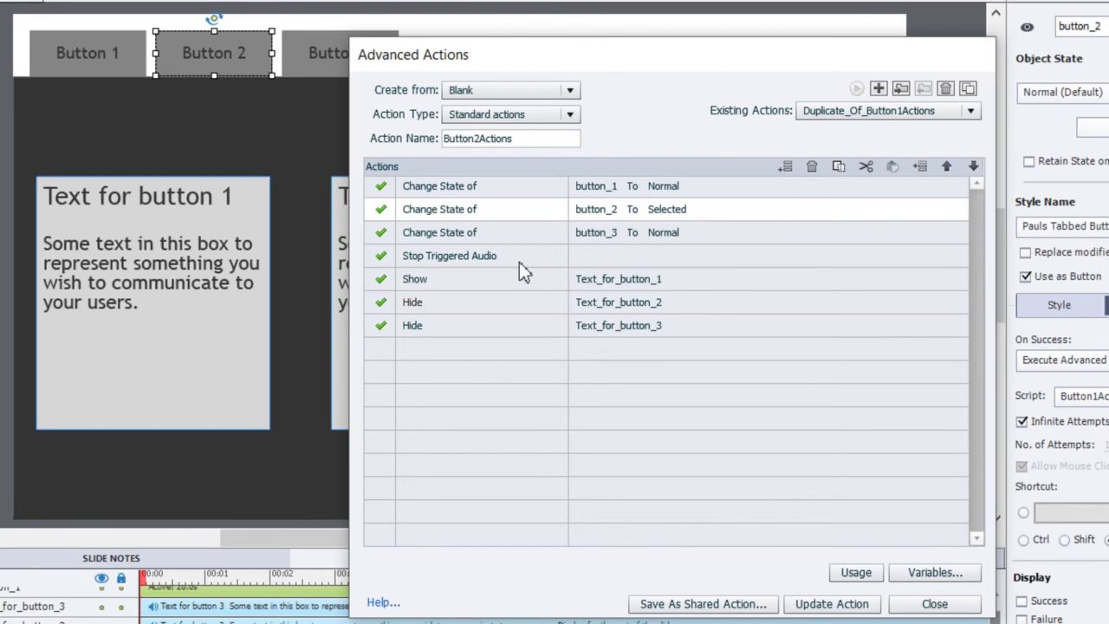
# Change the Hide Text_for_button_2 row into Show Text_for_button_2
pyautogui.click(413, 303)
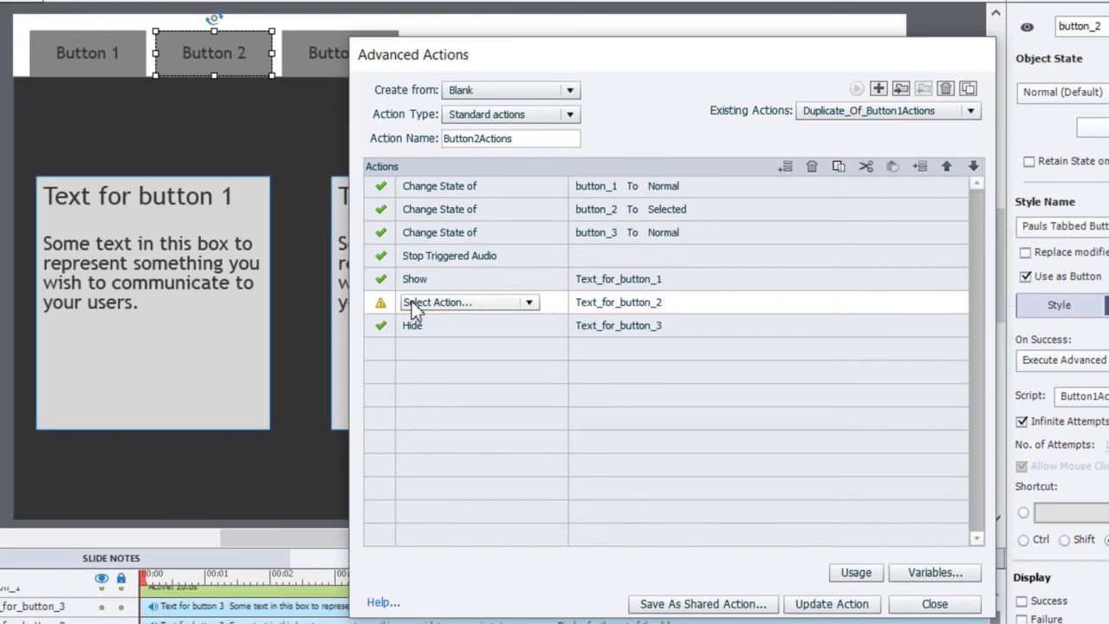
pyautogui.click(416, 303)
pyautogui.scroll(-5, 468, 347)
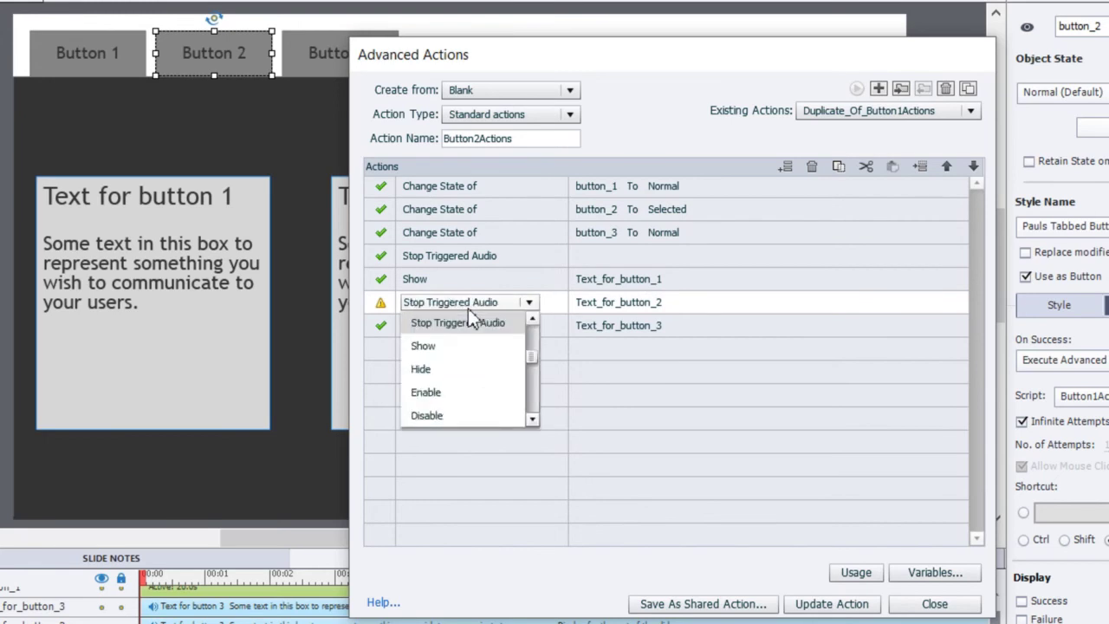
pyautogui.click(469, 341)
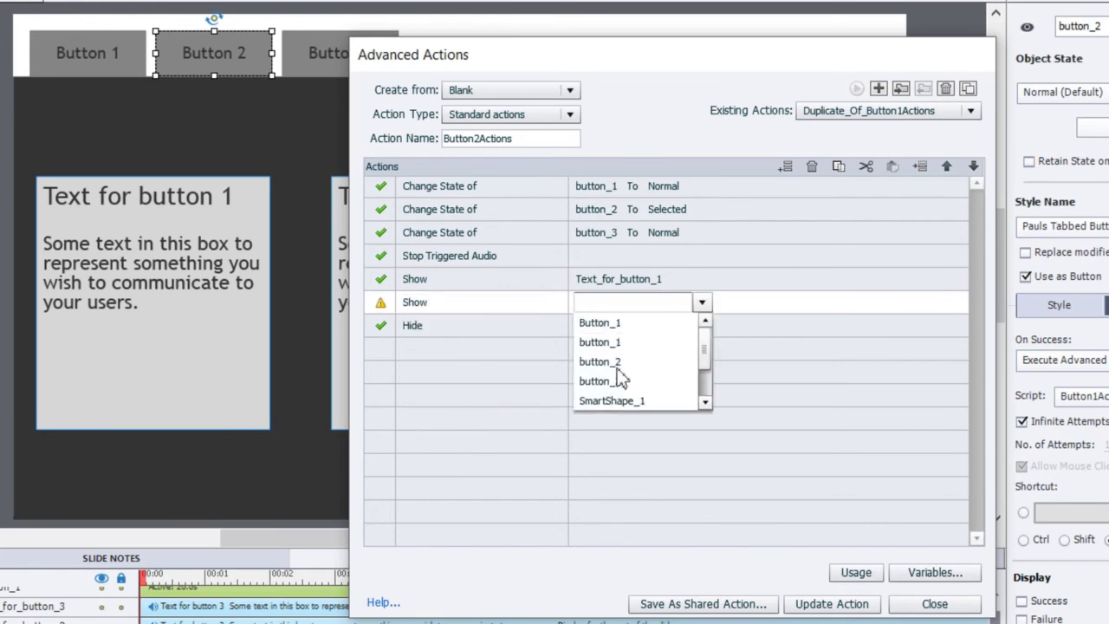
pyautogui.scroll(-1, 710, 386)
pyautogui.click(619, 379)
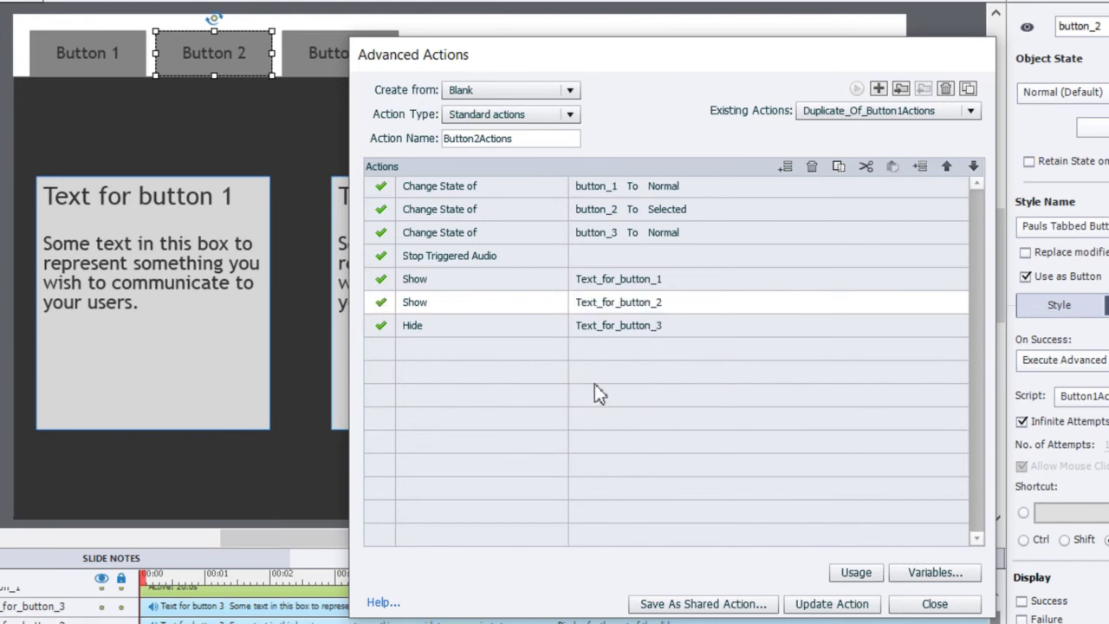
# Change the Show Text_for_button_1 row into Hide Text_for_button_1
pyautogui.click(417, 279)
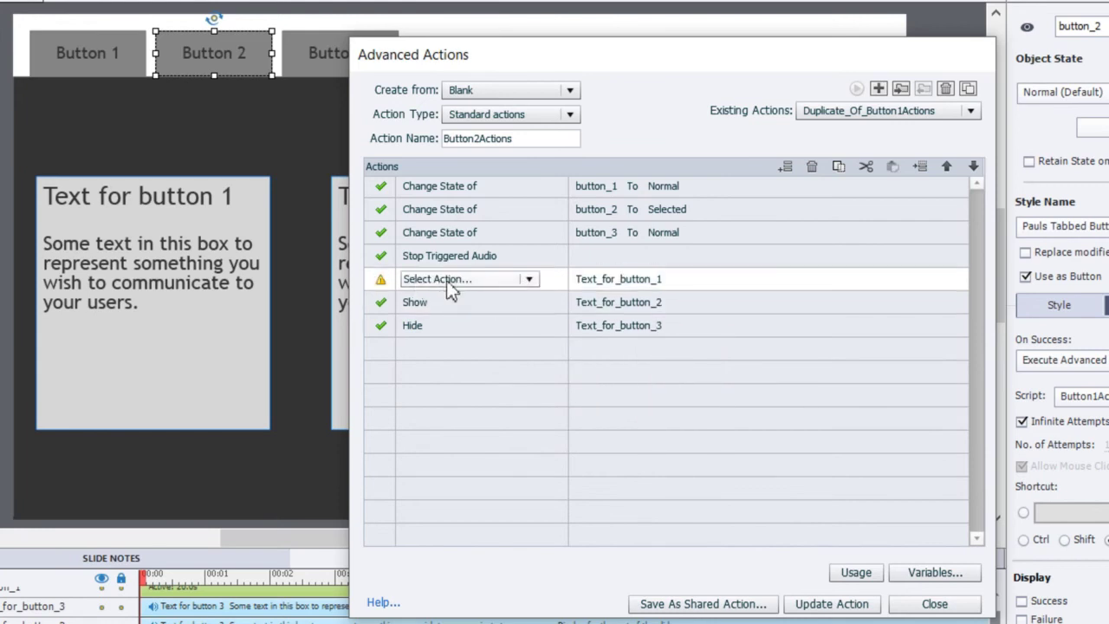
pyautogui.click(450, 279)
pyautogui.press('h')
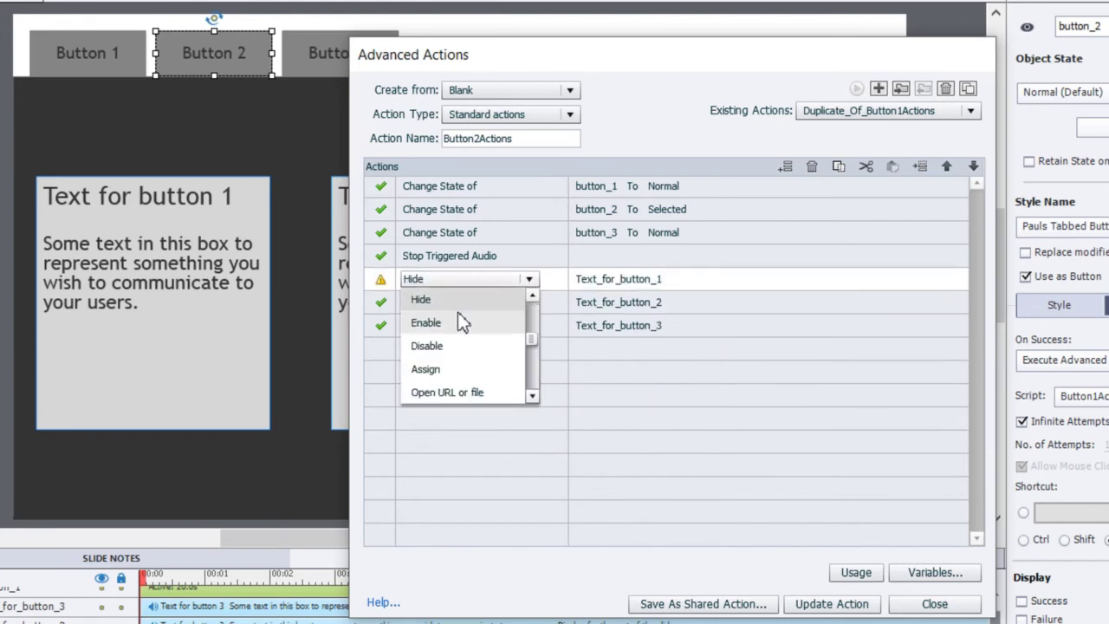
pyautogui.press('Return')
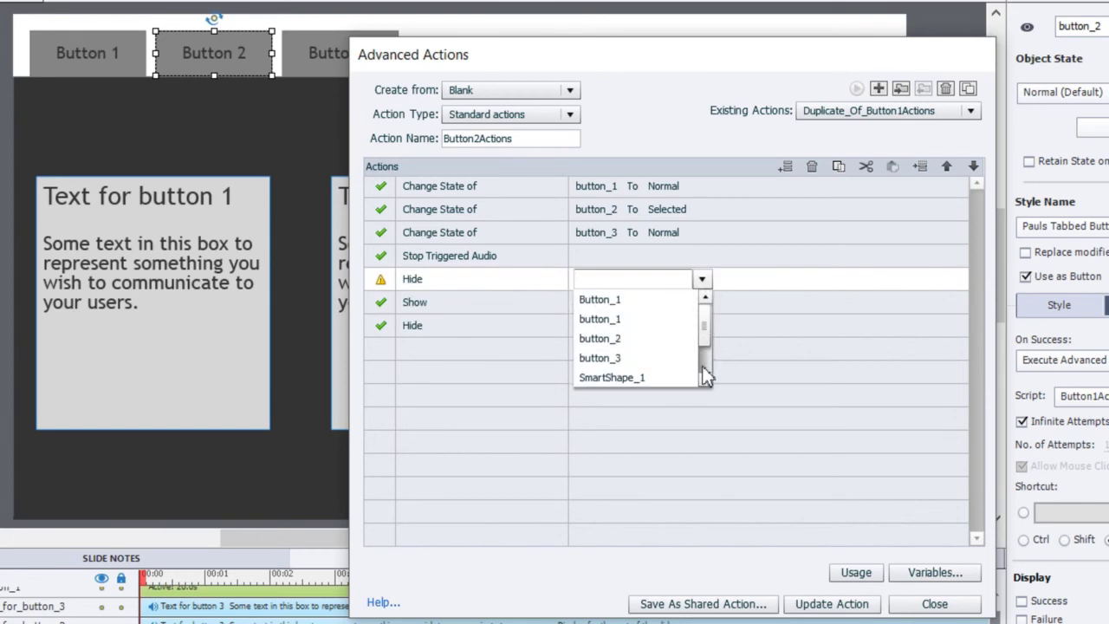
pyautogui.scroll(-1, 659, 359)
pyautogui.click(638, 338)
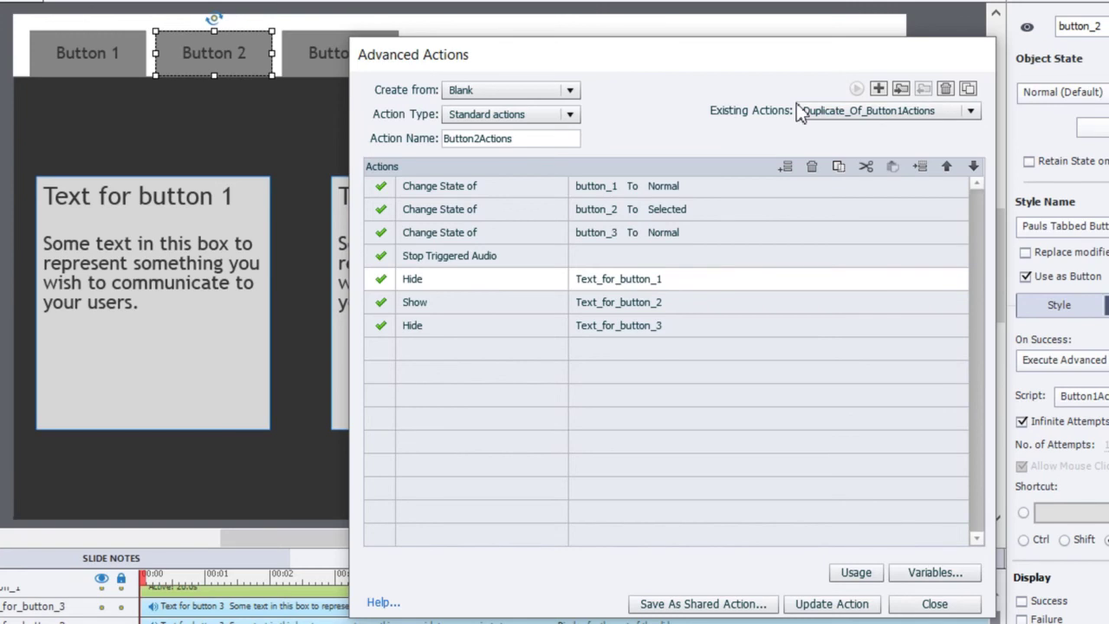
# Save Button2Actions, close the editor and assign Button2Actions as Button 2's script
pyautogui.click(831, 606)
pyautogui.click(735, 372)
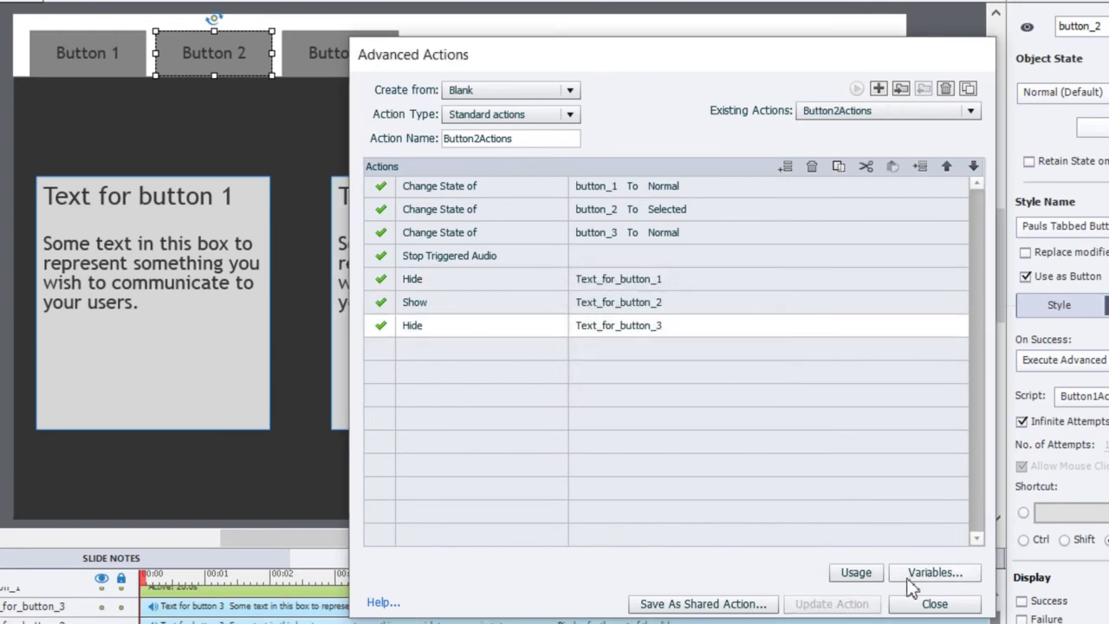
pyautogui.click(934, 604)
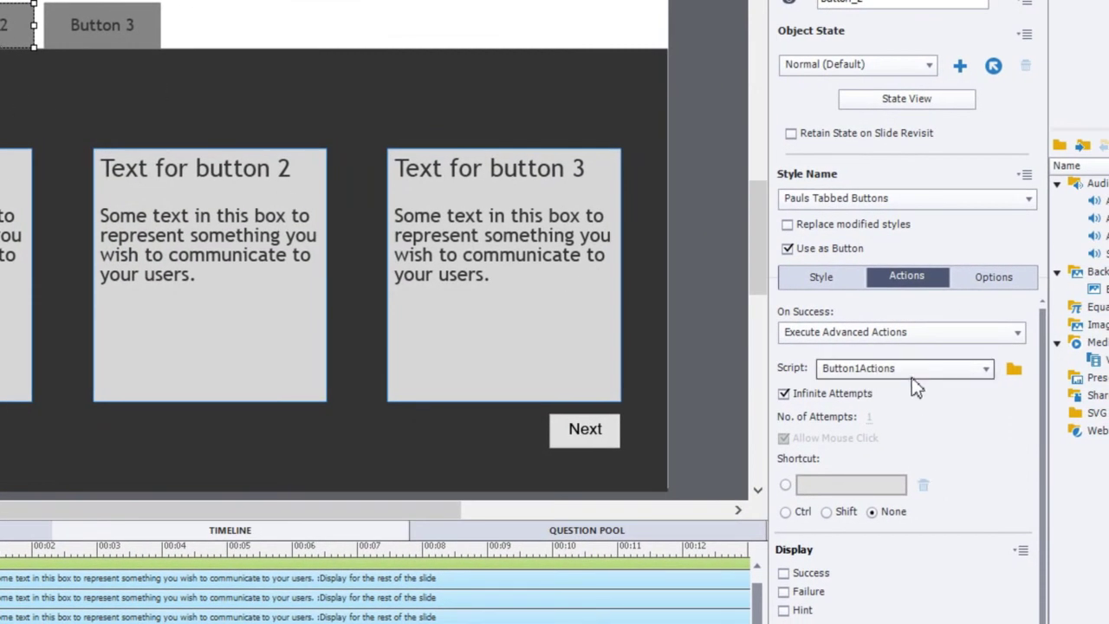
pyautogui.click(916, 369)
pyautogui.click(916, 409)
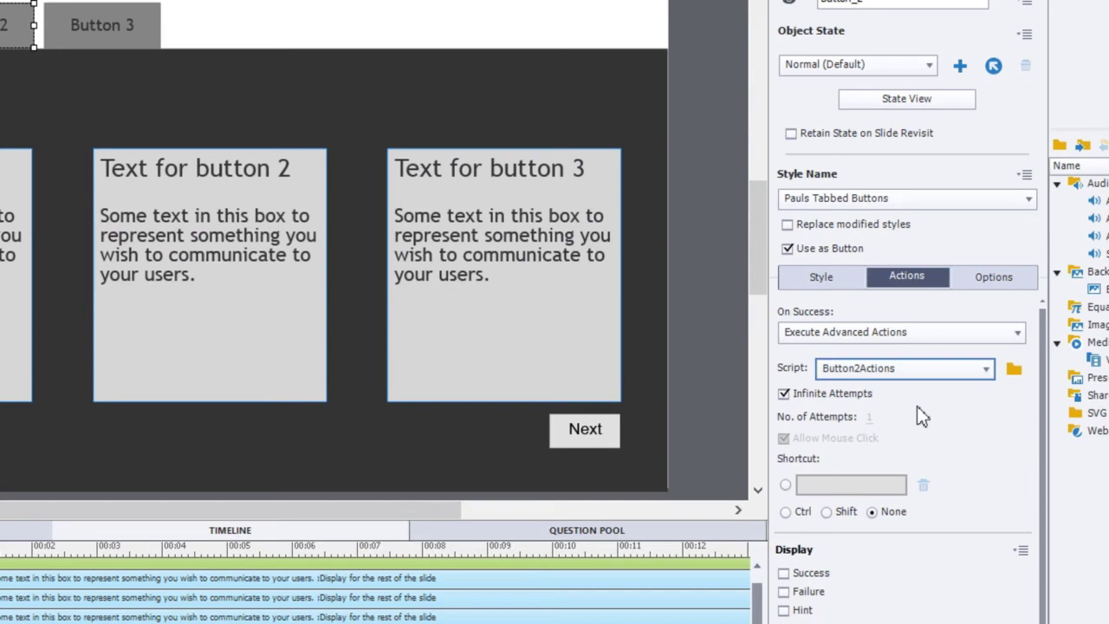
pyautogui.click(109, 27)
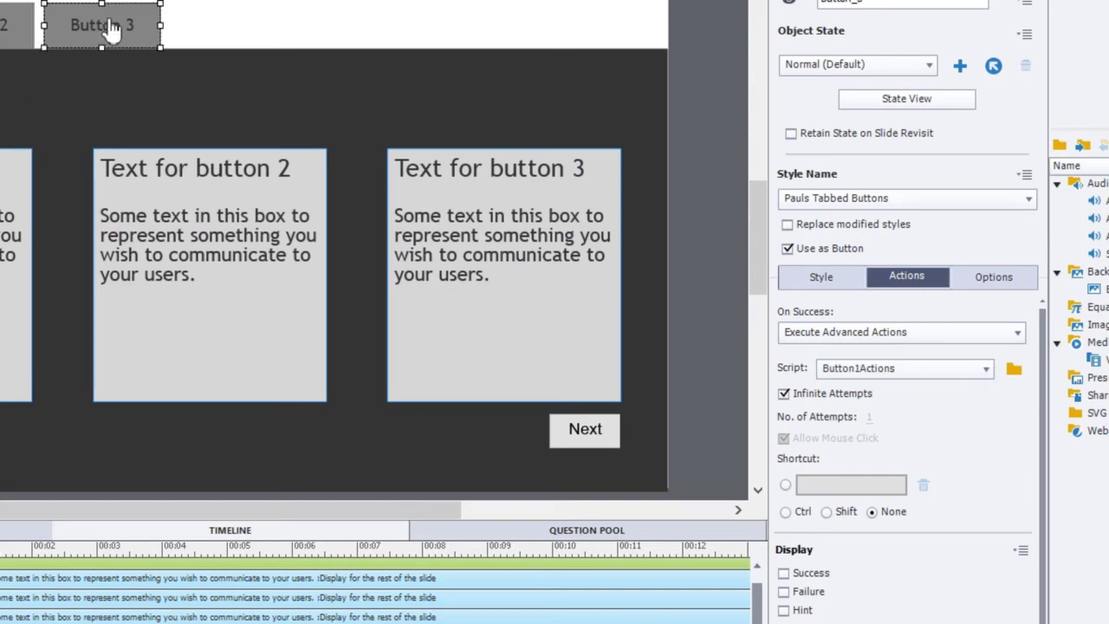
# Duplicate Button1Actions again for Button 3 and name the copy Button3Actions
pyautogui.click(1014, 371)
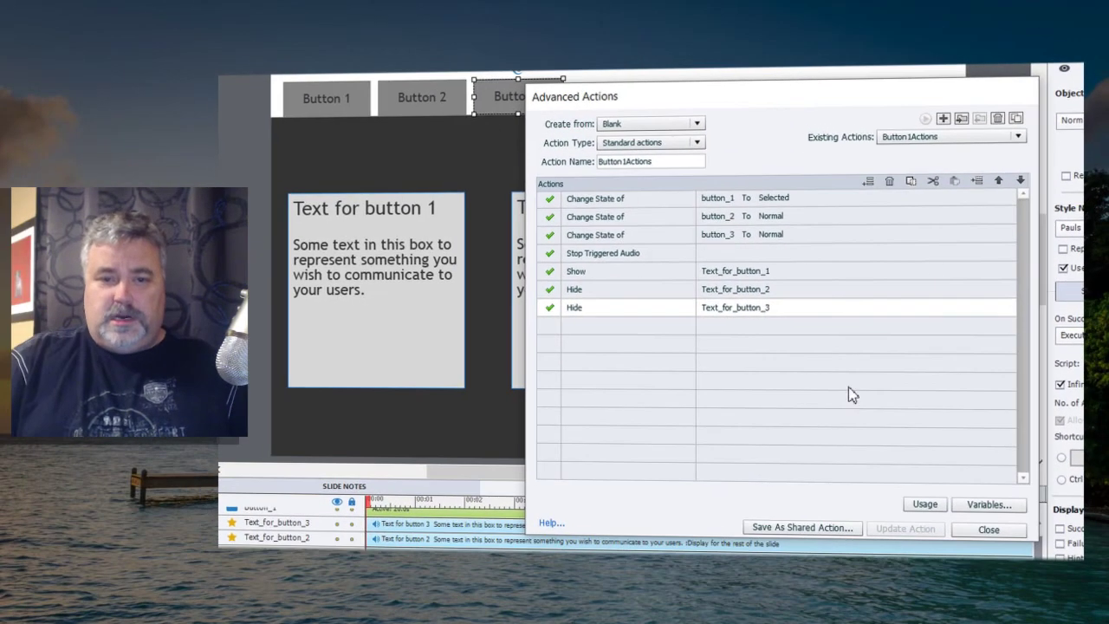
pyautogui.click(1017, 120)
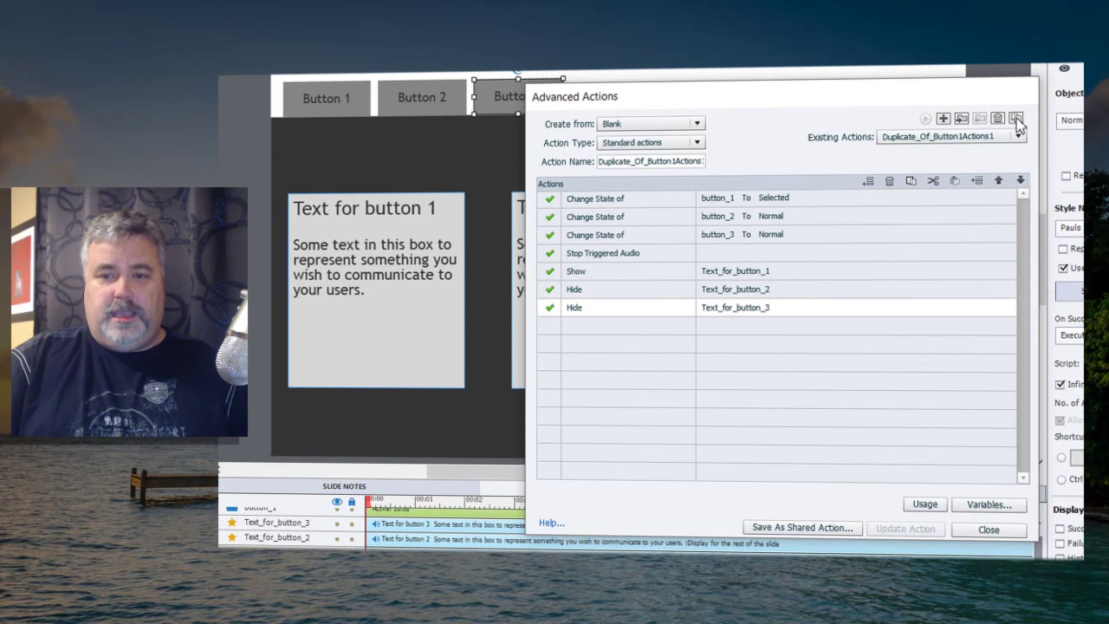
pyautogui.click(649, 163)
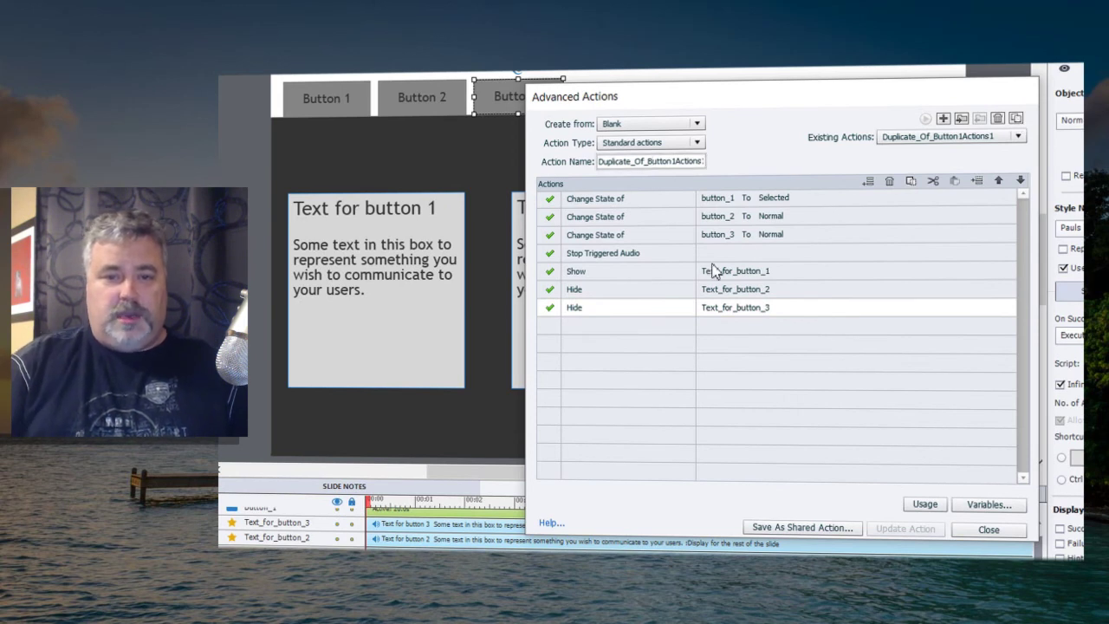
pyautogui.press('BackSpace')
pyautogui.press('BackSpace')
pyautogui.press('BackSpace')
pyautogui.press('BackSpace')
pyautogui.press('BackSpace')
pyautogui.press('BackSpace')
pyautogui.press('BackSpace')
pyautogui.press('BackSpace')
pyautogui.press('BackSpace')
pyautogui.press('BackSpace')
pyautogui.press('BackSpace')
pyautogui.press('BackSpace')
pyautogui.press('BackSpace')
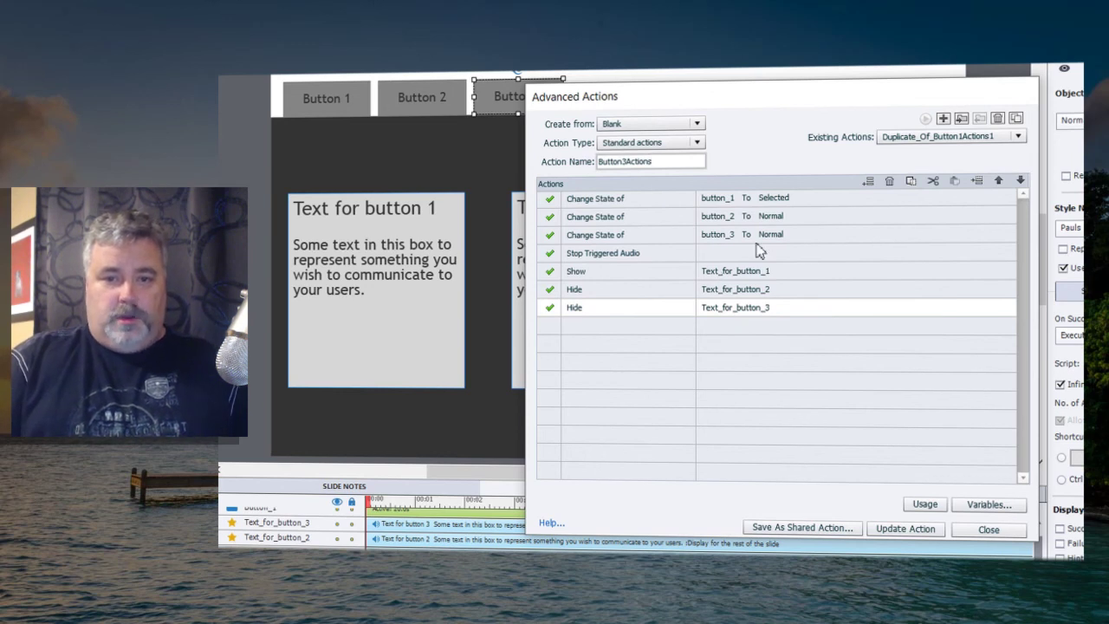
# In Button3Actions, set button_1 to Normal and button_3 to Selected
pyautogui.click(780, 199)
pyautogui.click(788, 217)
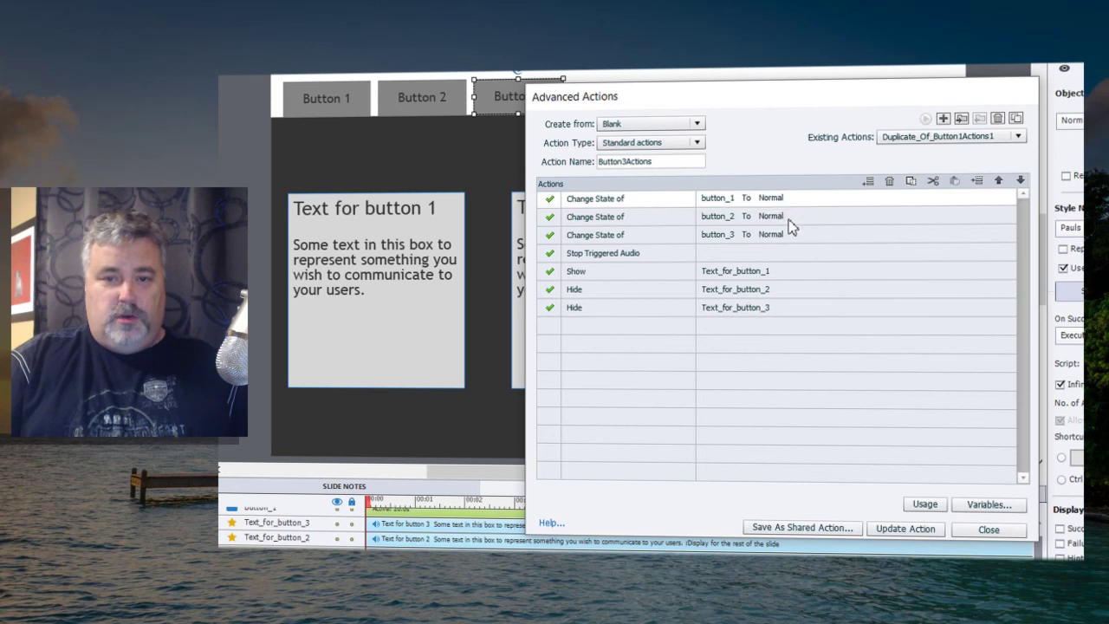
pyautogui.click(785, 234)
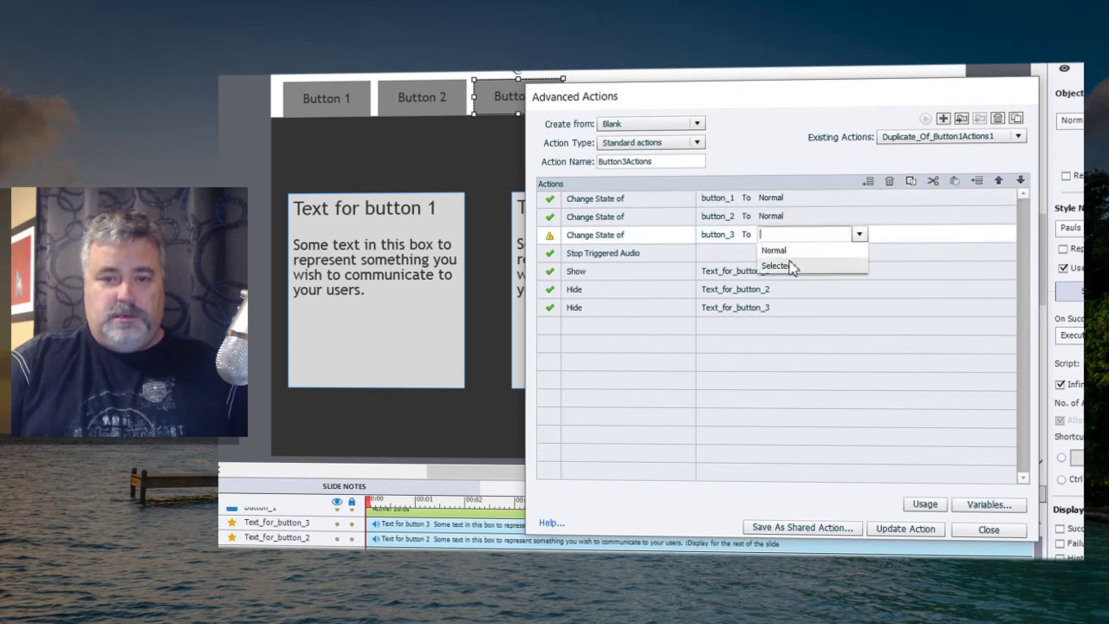
pyautogui.click(789, 265)
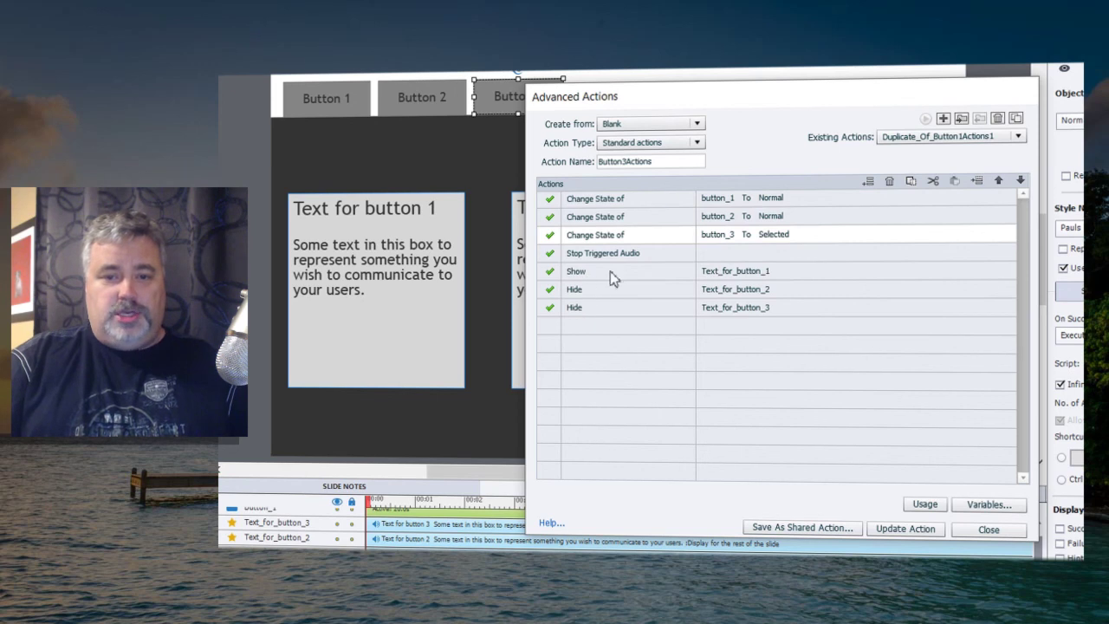
# Make the last row Show Text_for_button_3
pyautogui.click(586, 312)
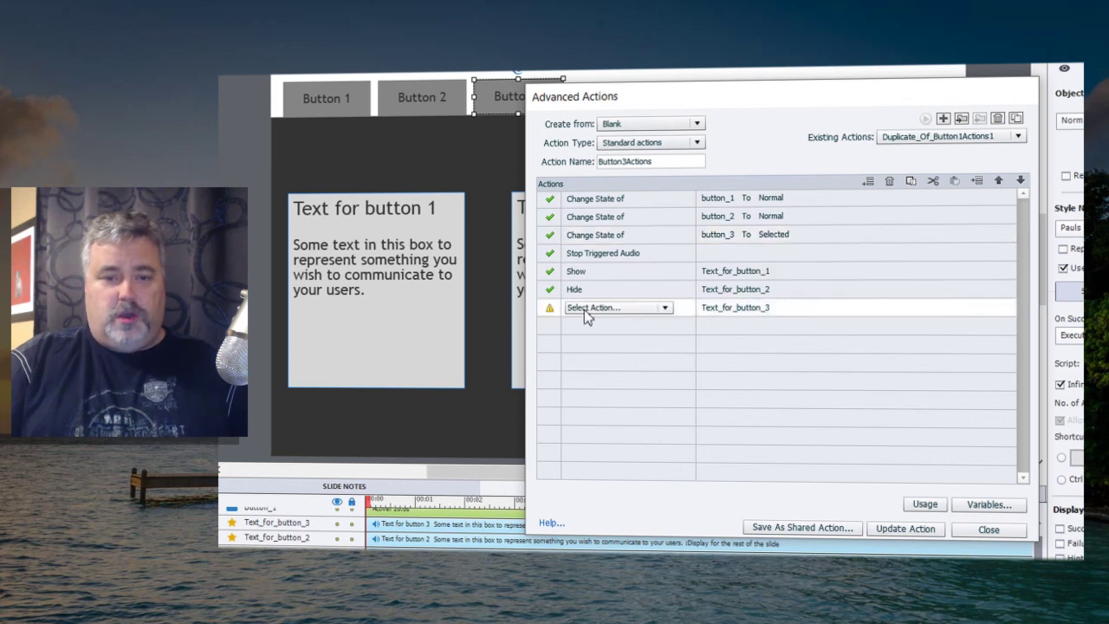
pyautogui.click(598, 308)
pyautogui.scroll(-5, 607, 347)
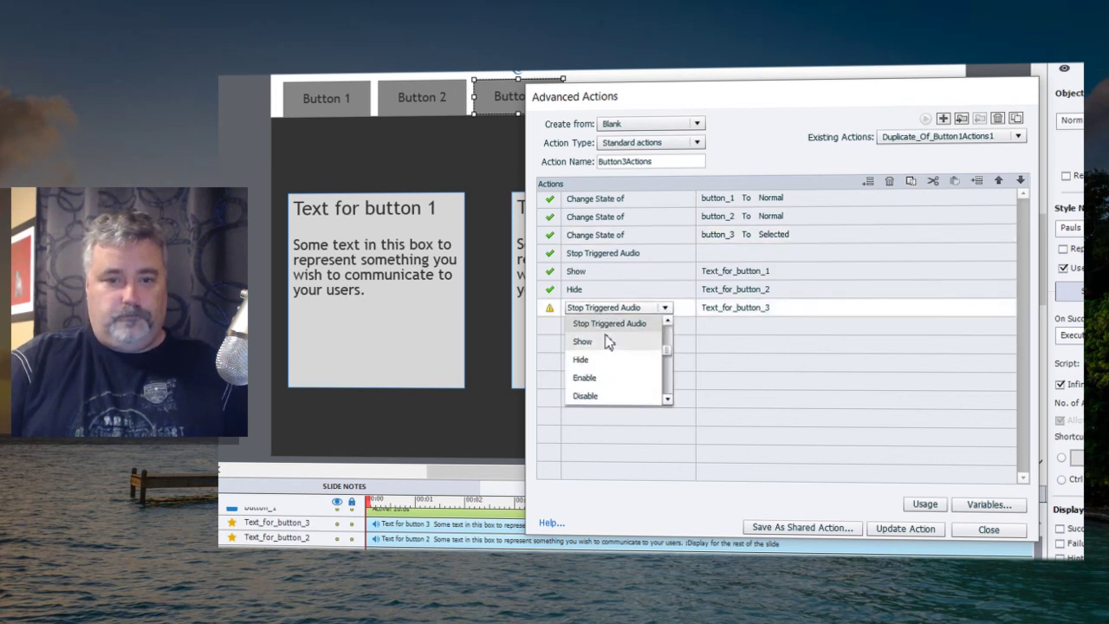
pyautogui.click(583, 342)
pyautogui.click(763, 308)
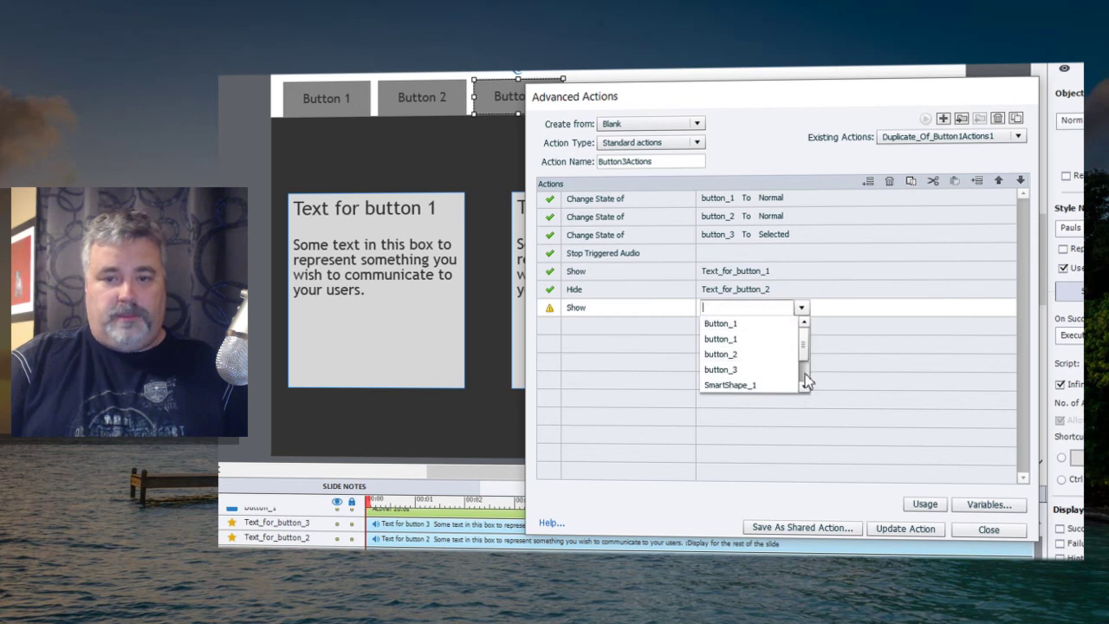
pyautogui.scroll(-1, 806, 382)
pyautogui.click(780, 389)
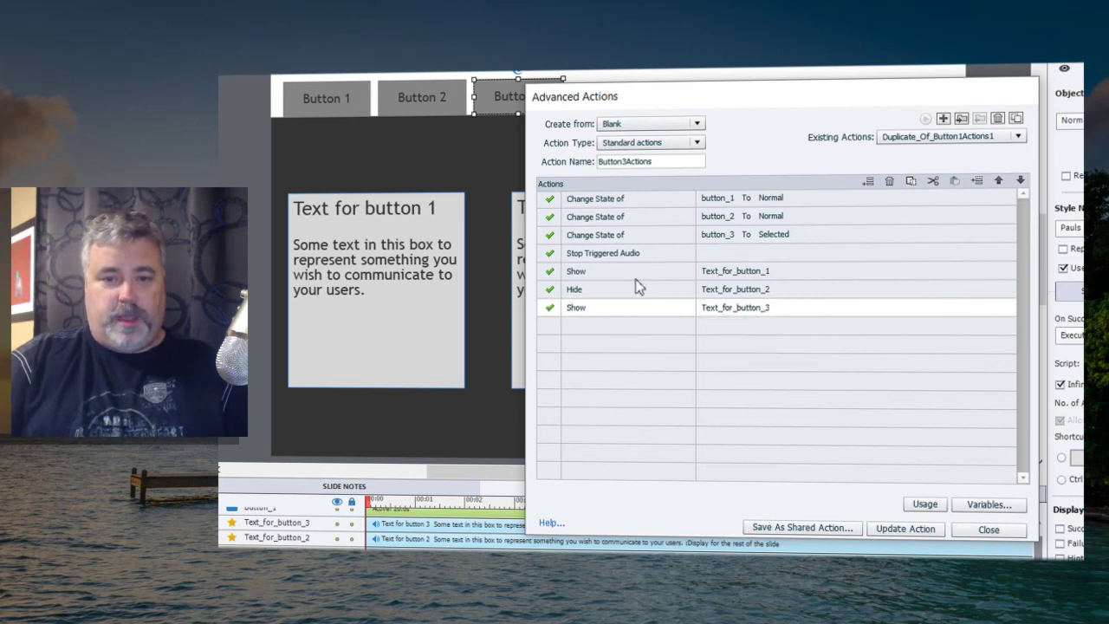
# Change the first Show row into Hide Text_for_button_1
pyautogui.click(596, 273)
pyautogui.click(596, 272)
pyautogui.click(610, 272)
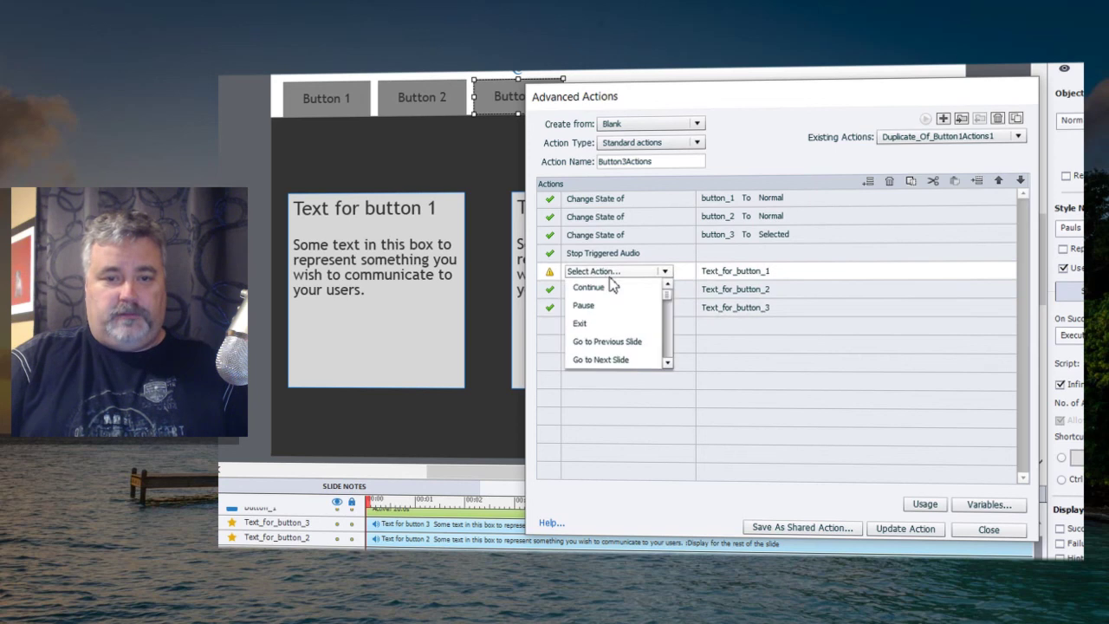
pyautogui.press('h')
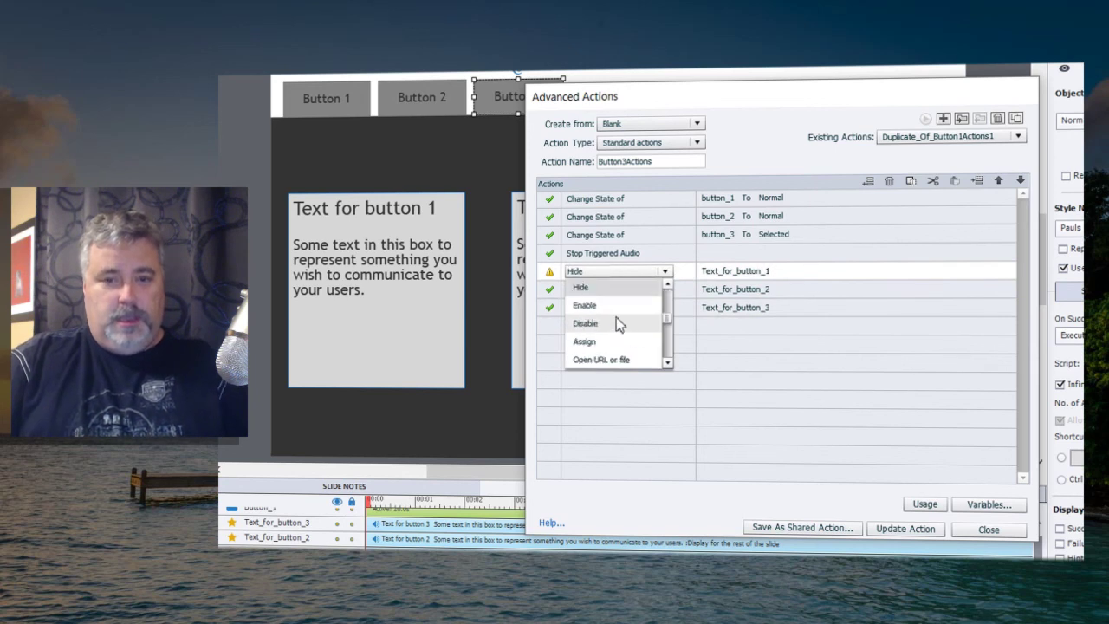
pyautogui.click(607, 288)
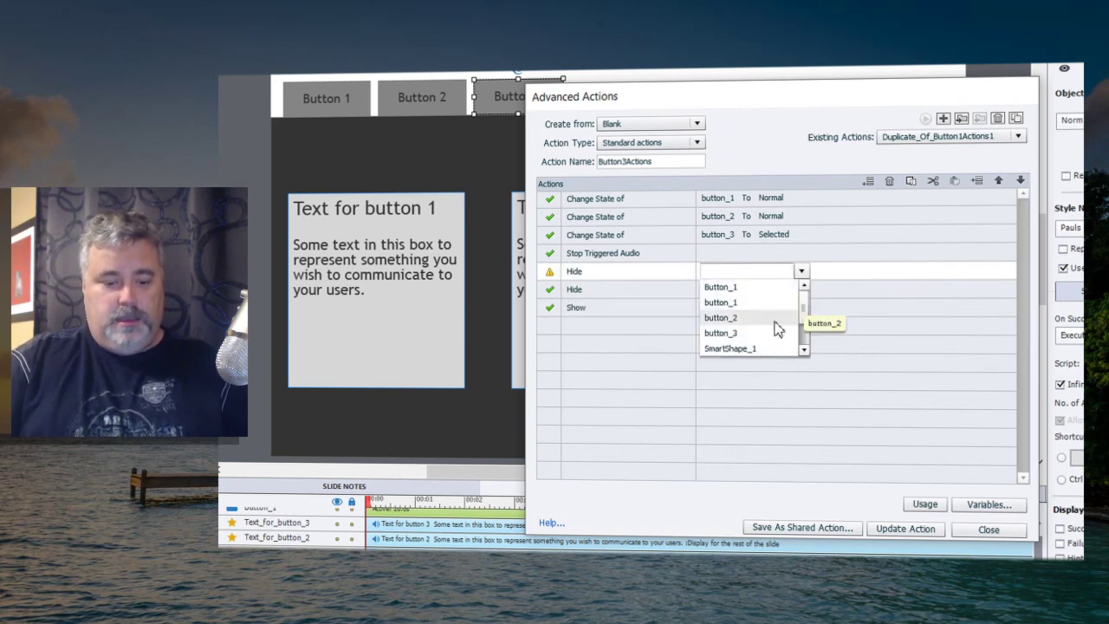
pyautogui.write('te')
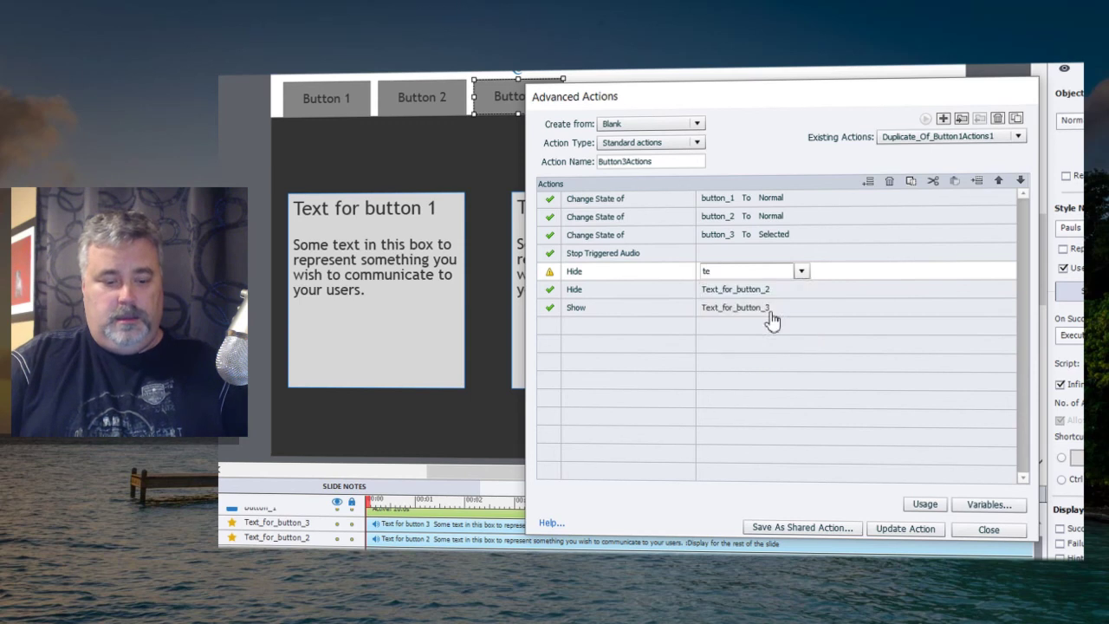
pyautogui.write('xt')
pyautogui.click(762, 289)
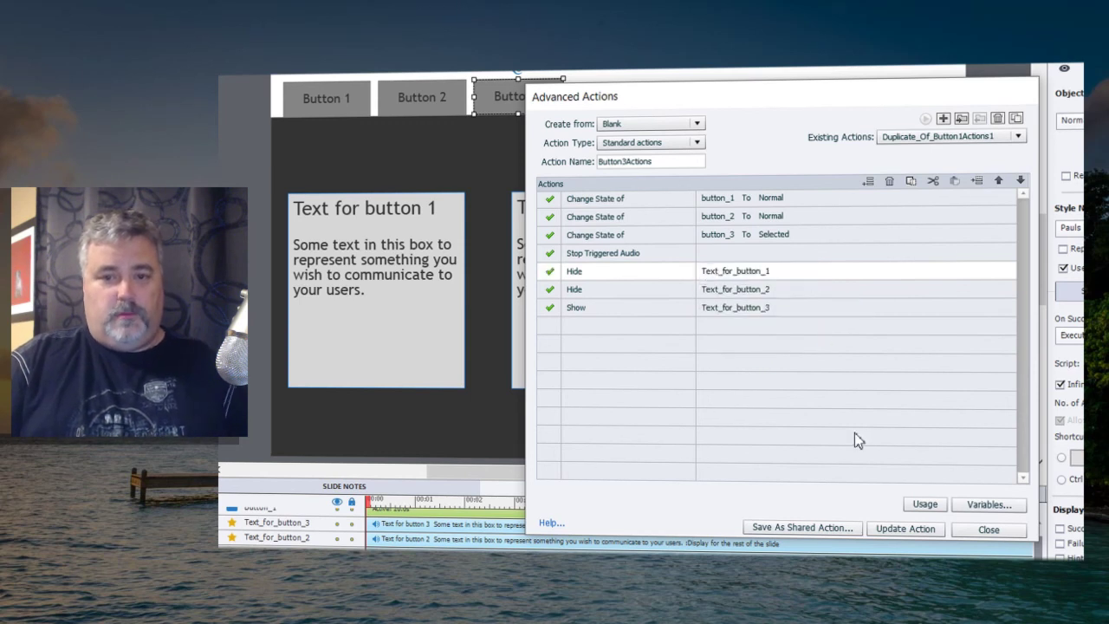
# Save the Button3Actions changes, confirm the update and close the Advanced Actions editor
pyautogui.click(920, 537)
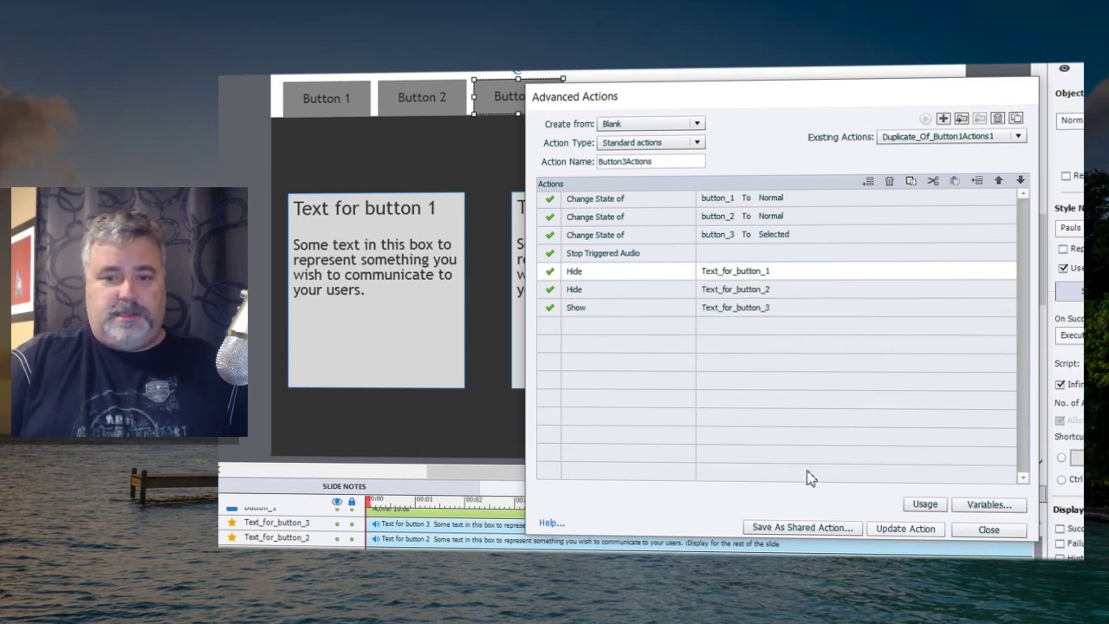
pyautogui.click(806, 342)
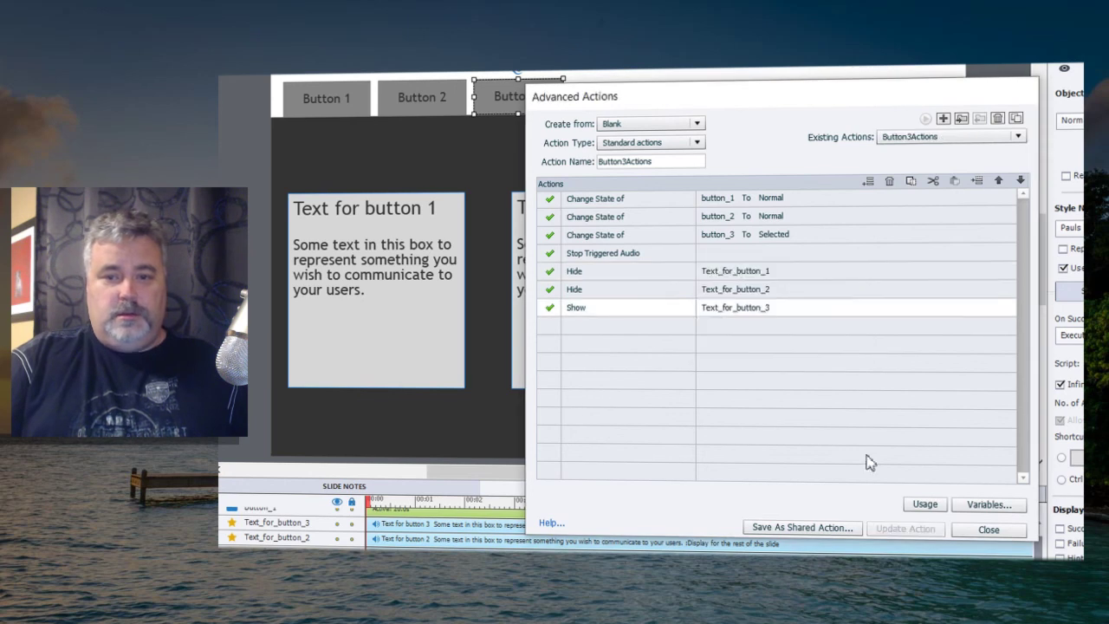
pyautogui.click(989, 529)
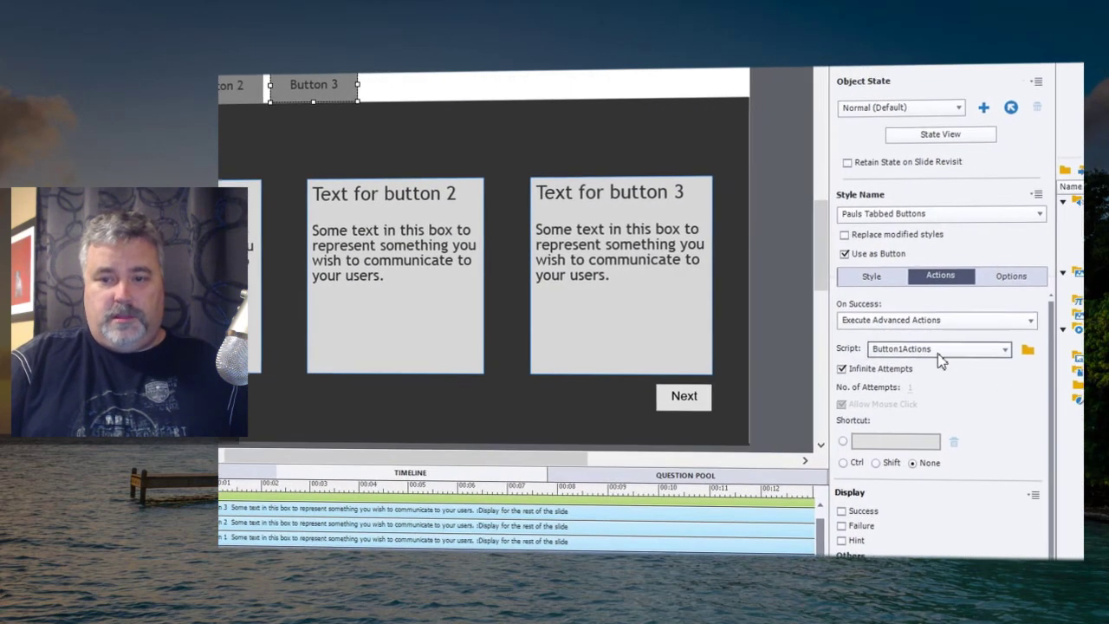
# Assign Button3Actions as button_3's script and preview the project as HTML5 in a browser
pyautogui.click(1040, 355)
pyautogui.click(1038, 408)
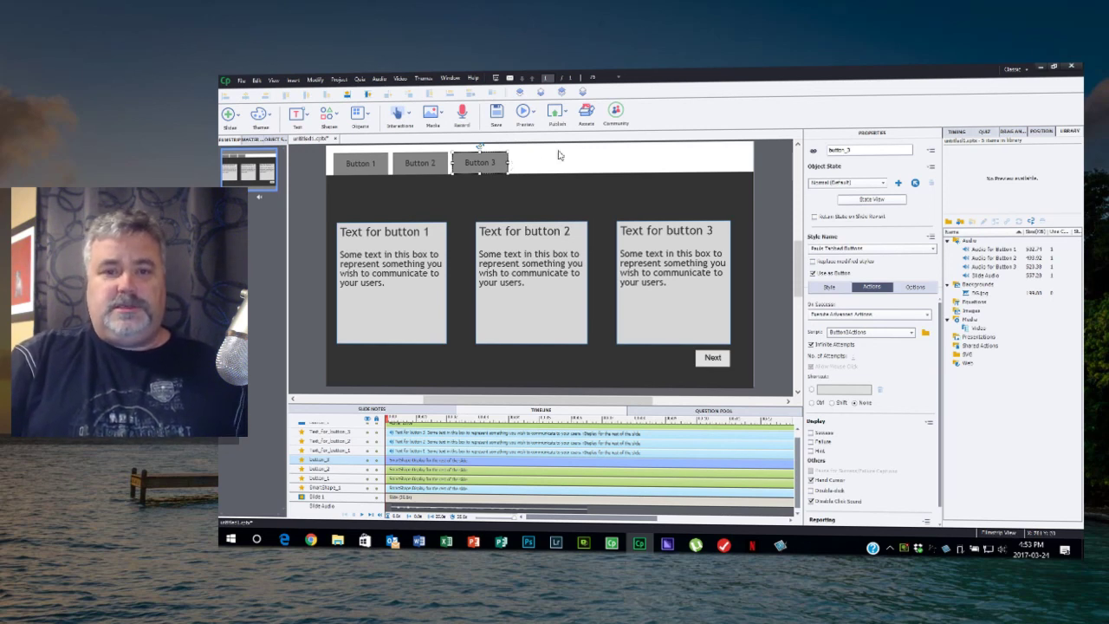
pyautogui.click(534, 111)
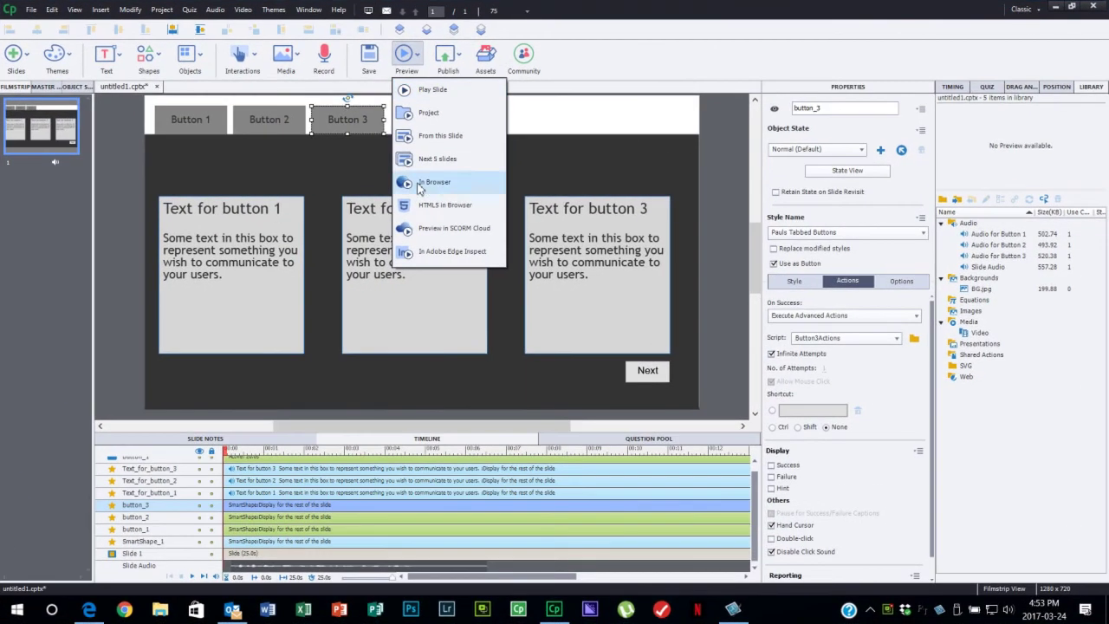
pyautogui.click(422, 206)
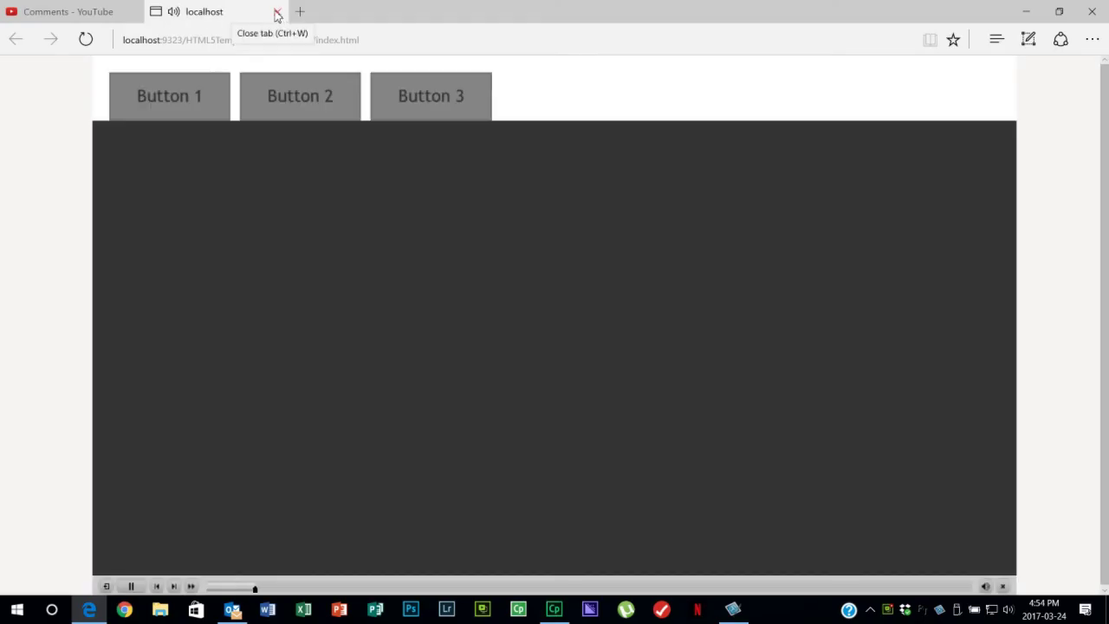
# Click Button 1, Button 2 and Button 3 in the Edge preview, checking each shows its own text
pyautogui.click(170, 116)
pyautogui.click(170, 116)
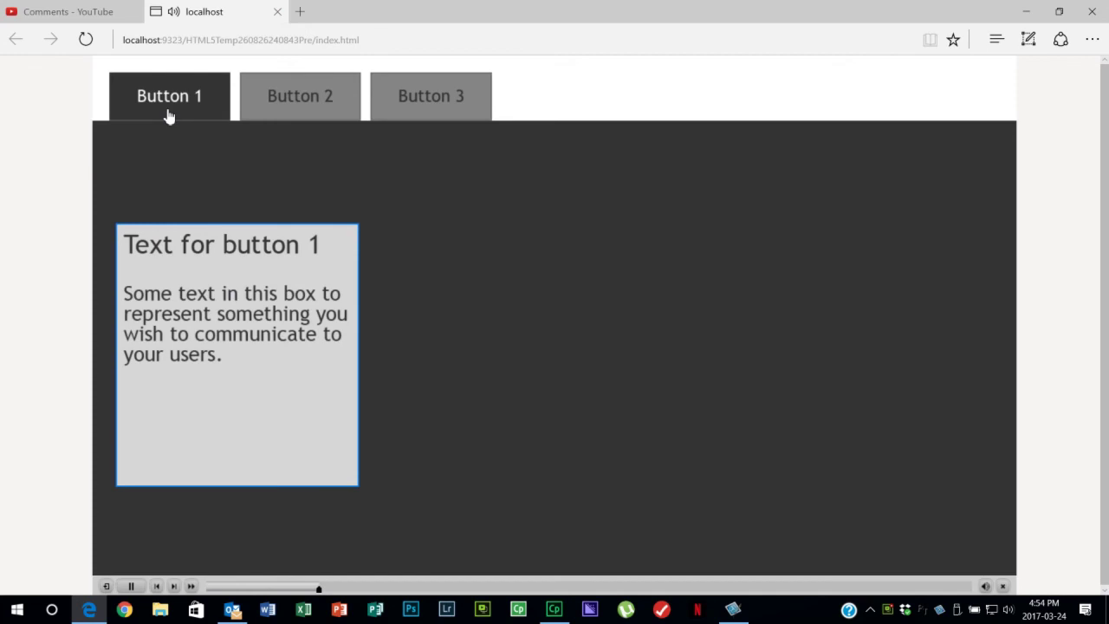
pyautogui.click(299, 109)
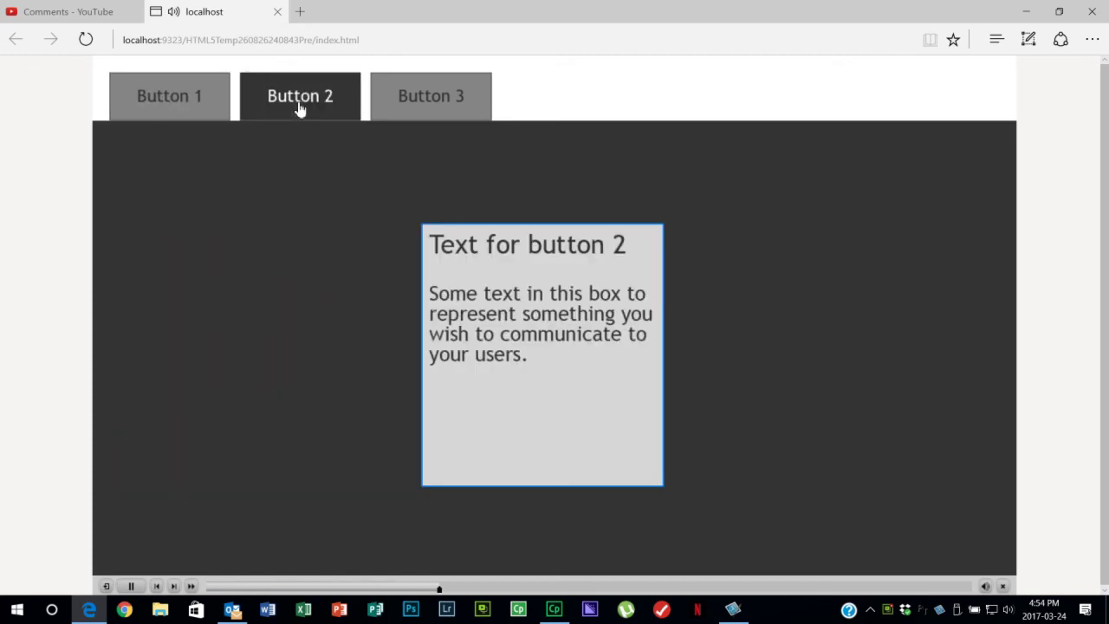
pyautogui.click(444, 108)
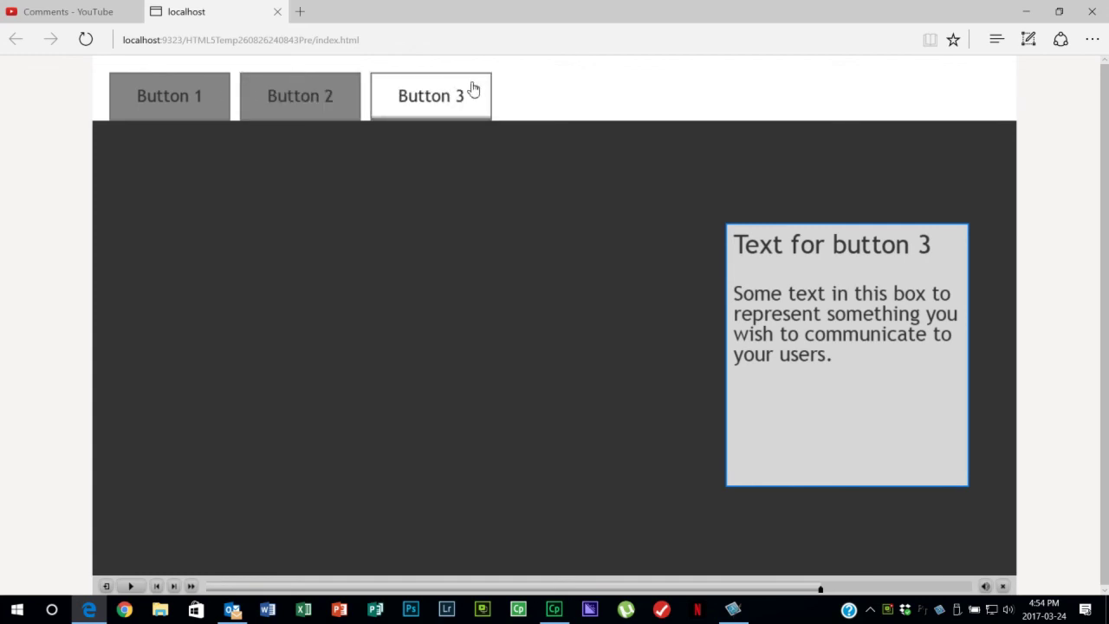
# Reload the preview and click the tabs in order 1, 2, 3, 2, 1, 3, 2 to recheck their texts
pyautogui.click(85, 41)
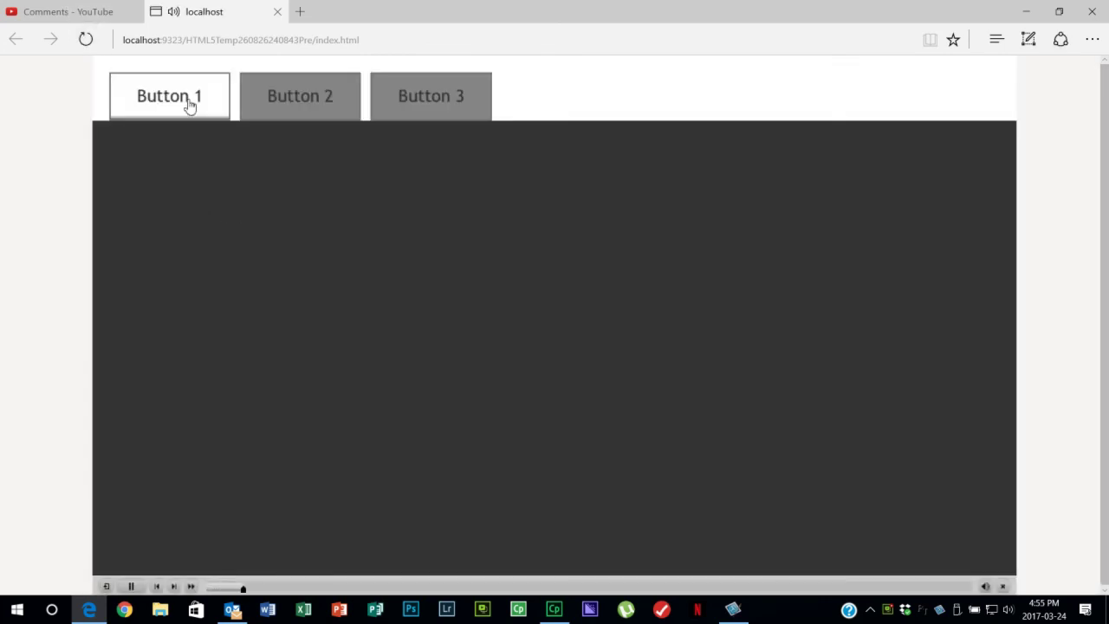
pyautogui.click(187, 100)
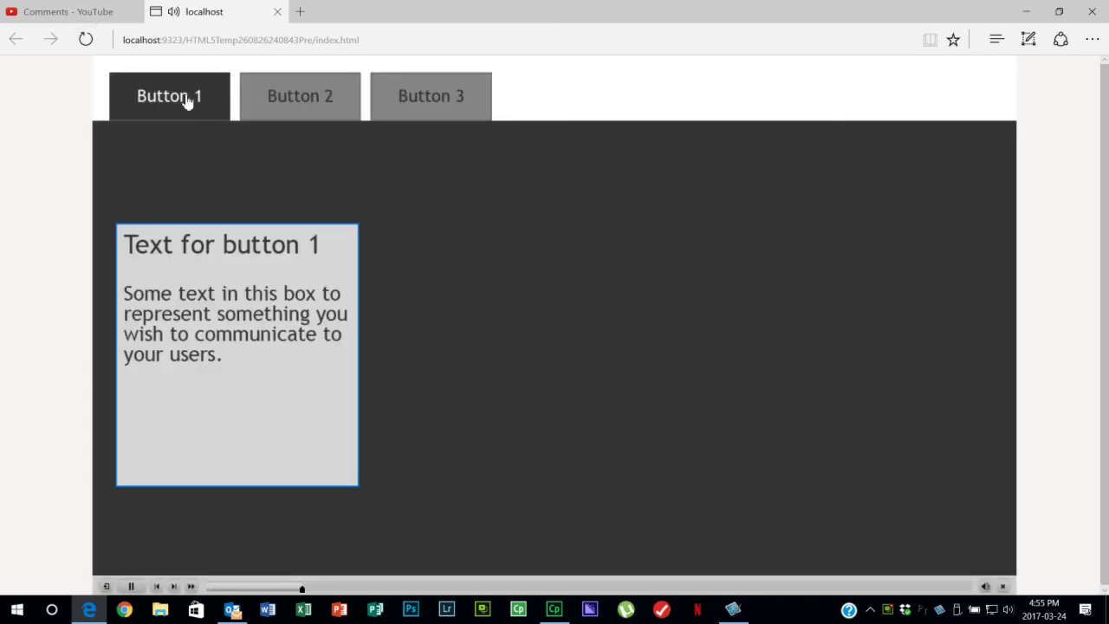
pyautogui.click(306, 102)
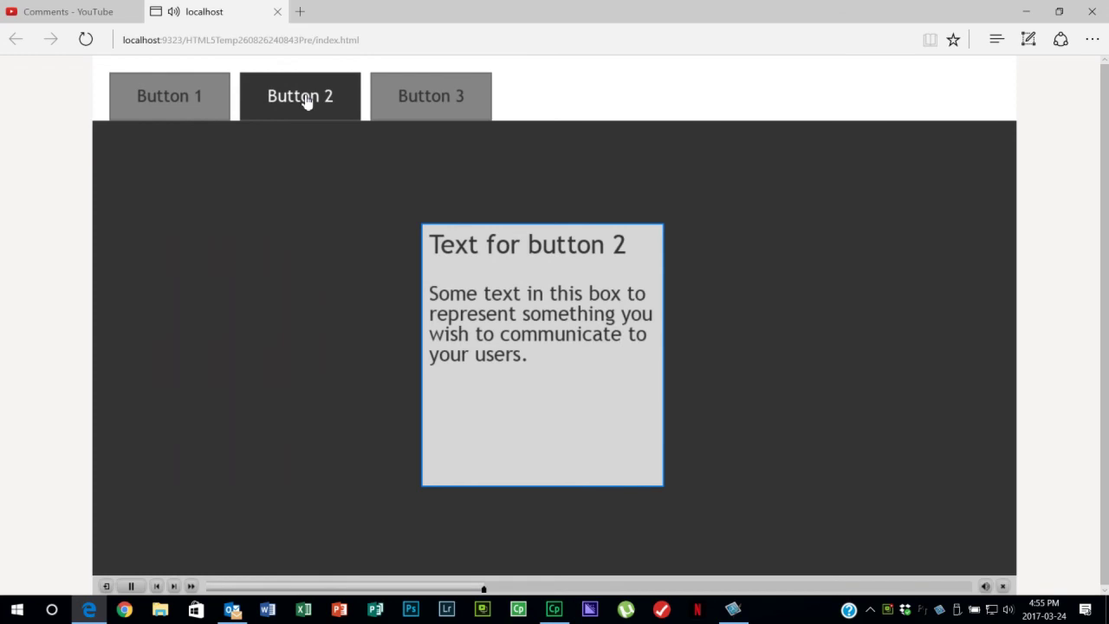
pyautogui.click(436, 104)
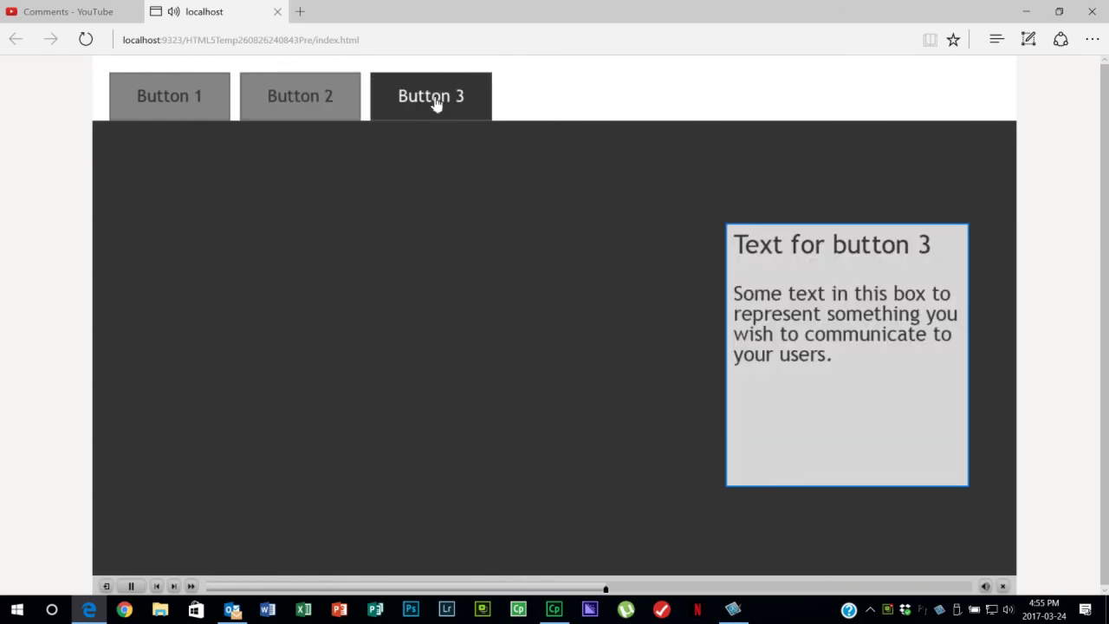
pyautogui.click(313, 104)
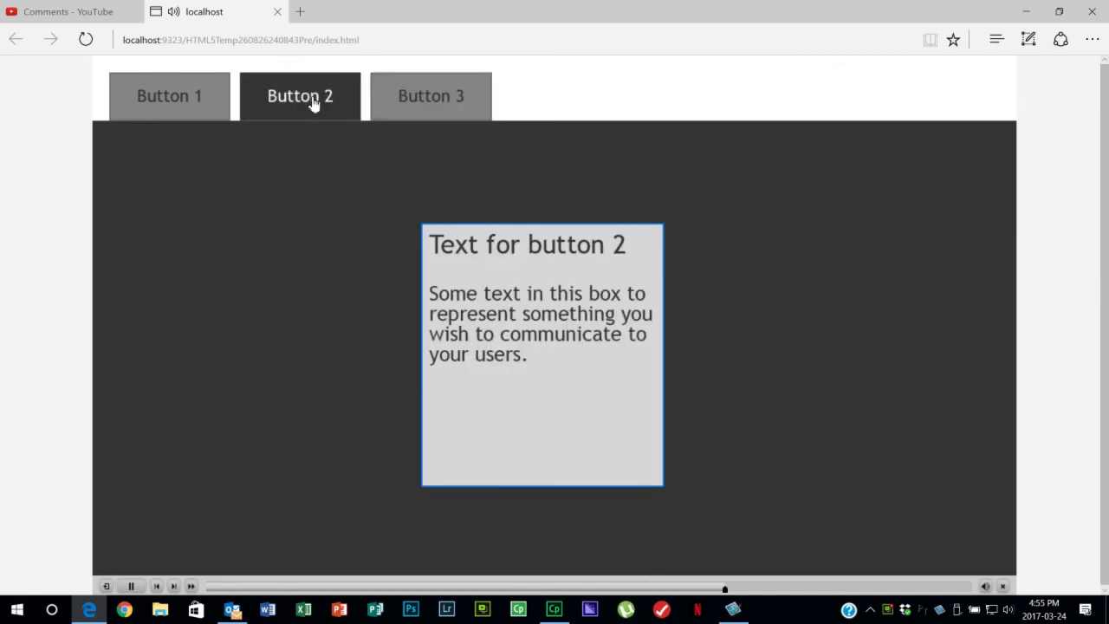
pyautogui.click(178, 102)
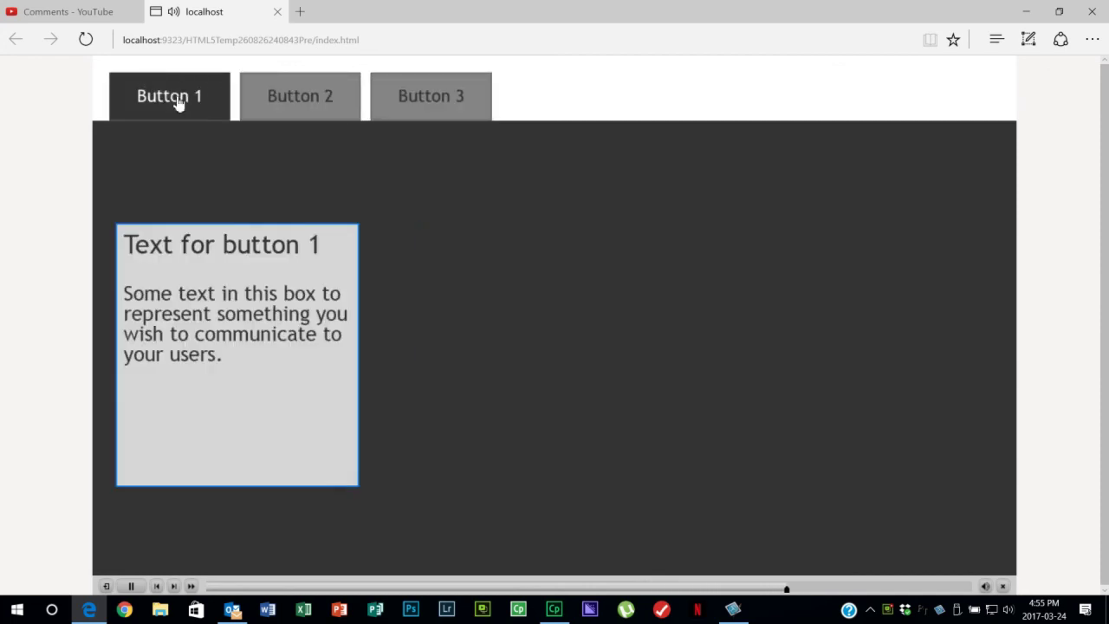
pyautogui.click(436, 99)
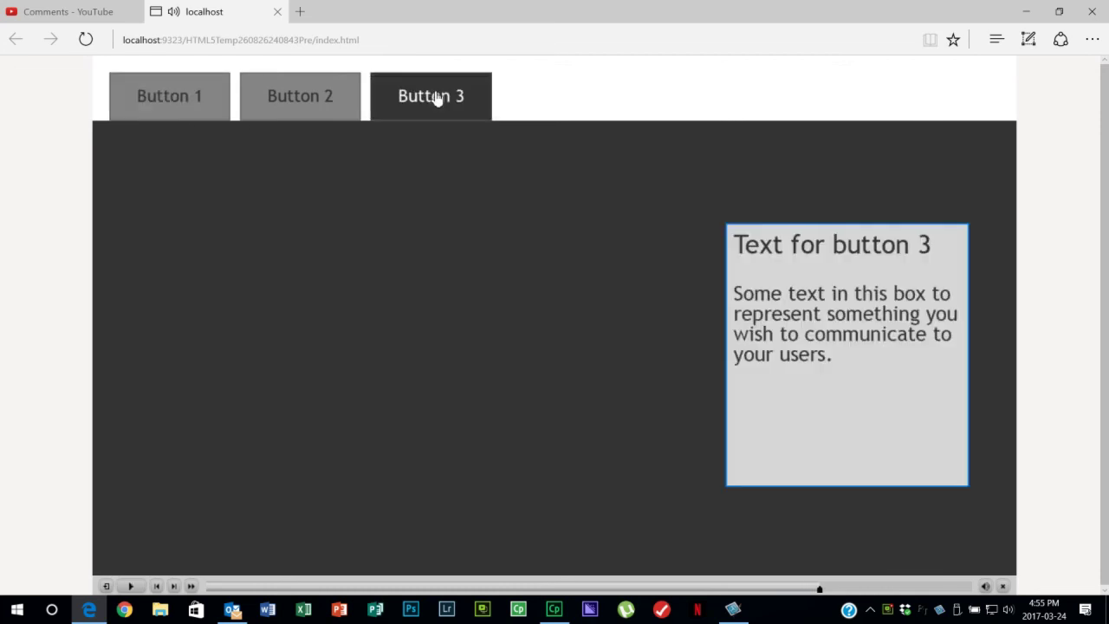
pyautogui.click(312, 108)
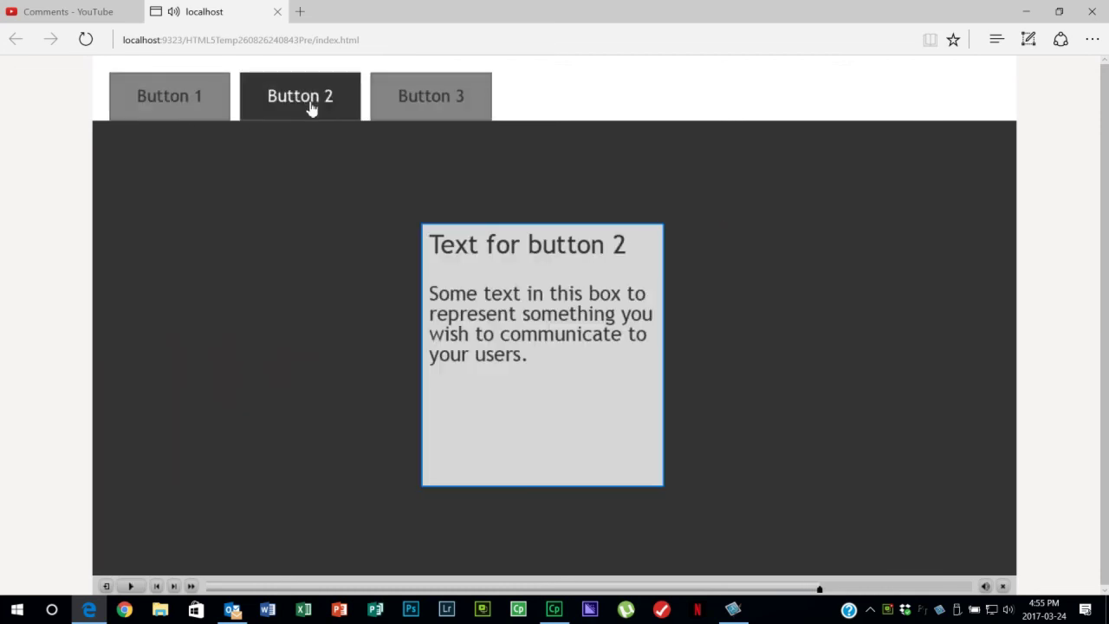